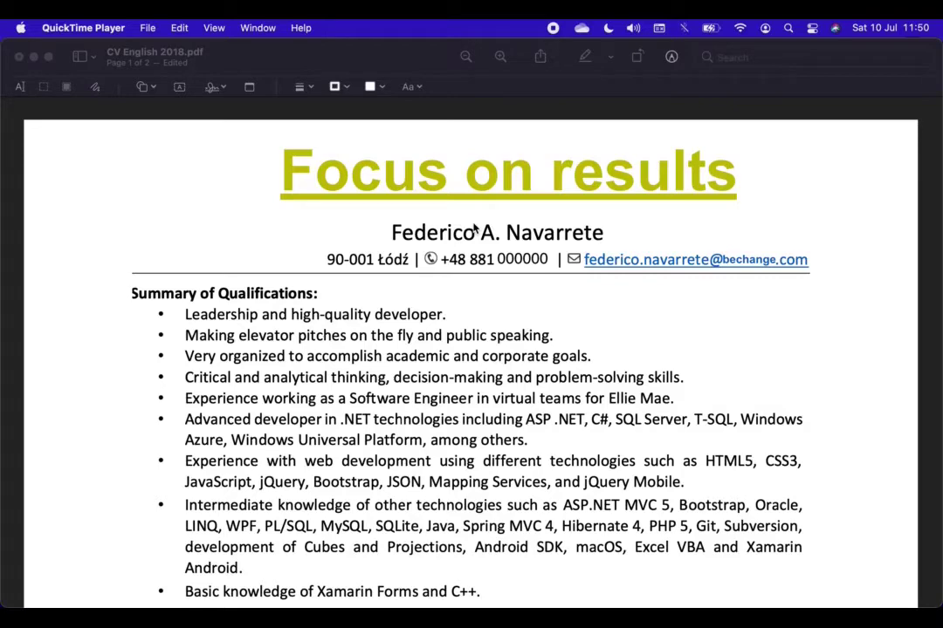
Bring focus back to the edited CV English 2018.pdf page
{"action": "left_click", "coordinate": [368, 318]}
Add a text box reading 'Age: 31' and place it beside the Focus on results title
{"action": "key", "text": "super+minus"}
{"action": "scroll", "coordinate": [334, 394], "scroll_direction": "down", "scroll_amount": 5}
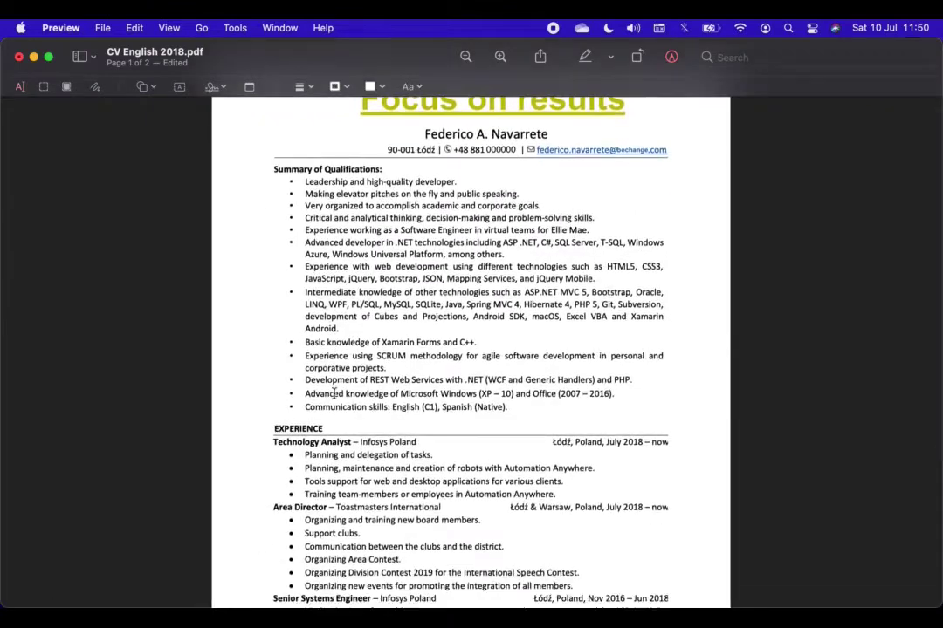
{"action": "scroll", "coordinate": [334, 393], "scroll_direction": "up", "scroll_amount": 4}
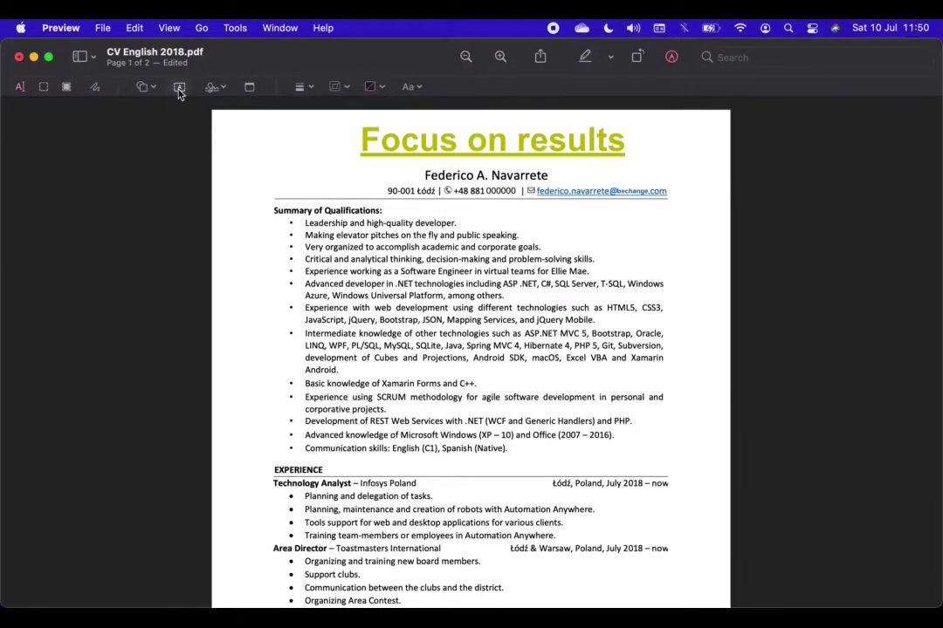
{"action": "scroll", "coordinate": [584, 482], "scroll_direction": "down", "scroll_amount": 3}
{"action": "scroll", "coordinate": [584, 482], "scroll_direction": "up", "scroll_amount": 1}
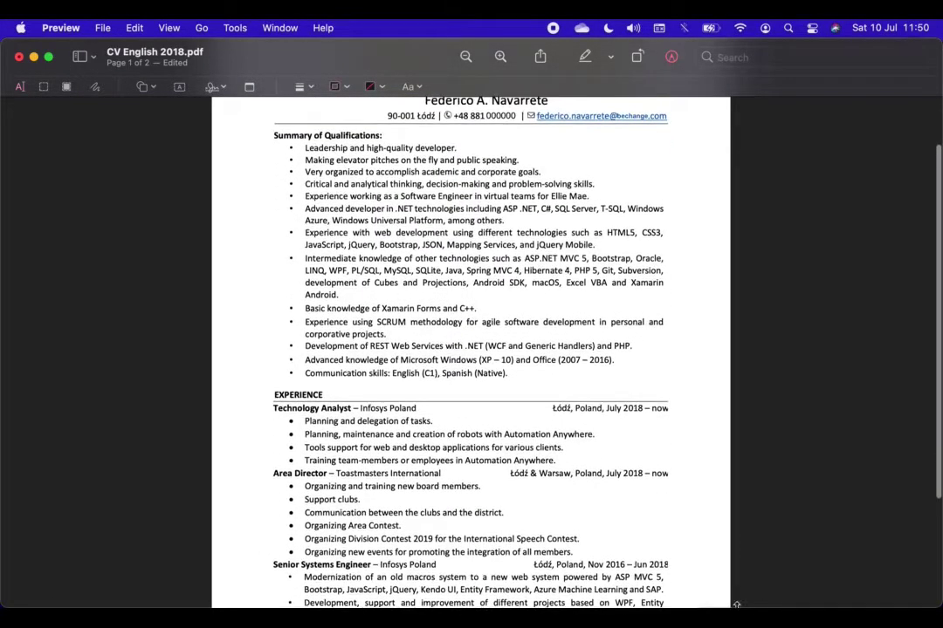
{"action": "scroll", "coordinate": [620, 504], "scroll_direction": "down", "scroll_amount": 3}
{"action": "left_click_drag", "start_coordinate": [686, 555], "coordinate": [445, 357]}
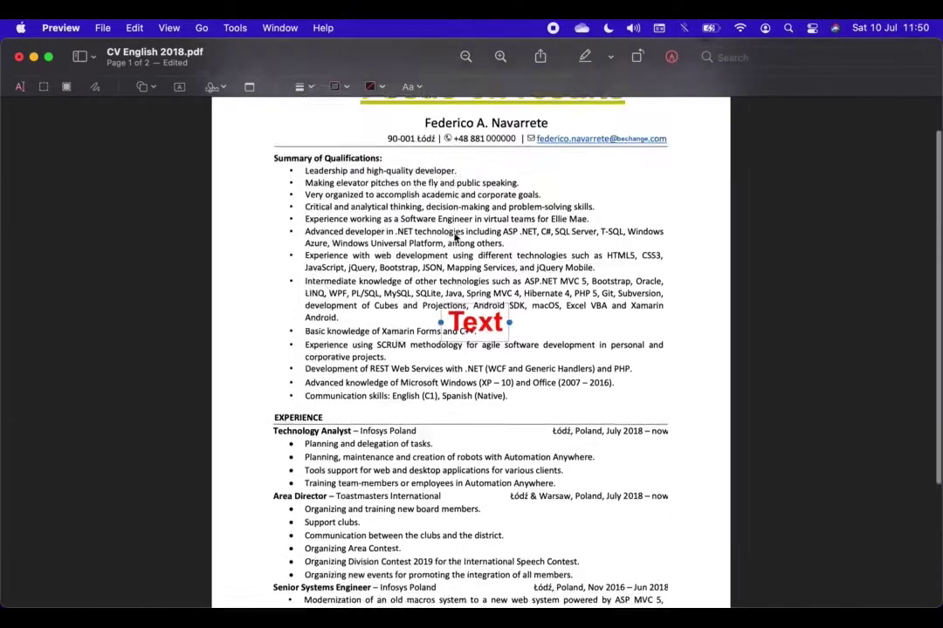
{"action": "double_click", "coordinate": [473, 374]}
{"action": "type", "text": "Age"}
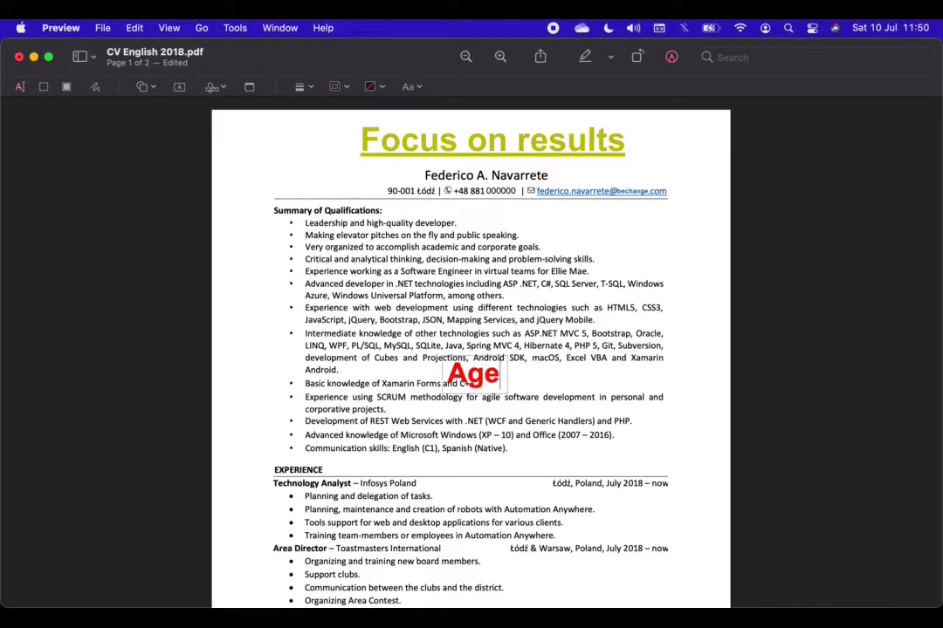
{"action": "type", "text": ": 31"}
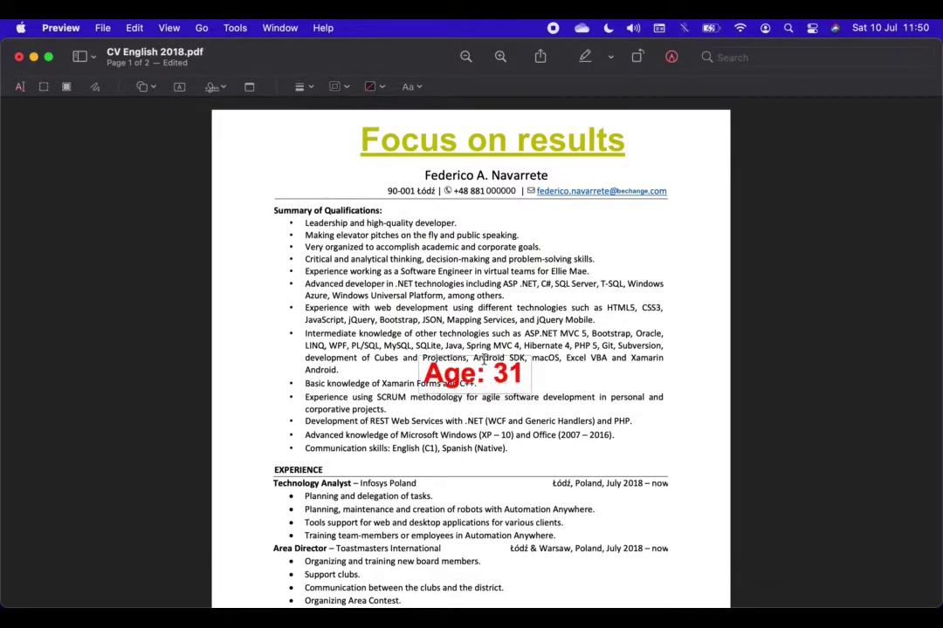
{"action": "left_click", "coordinate": [477, 353]}
{"action": "mouse_move", "coordinate": [475, 364]}
{"action": "left_mouse_down"}
{"action": "mouse_move", "coordinate": [306, 117]}
{"action": "mouse_move", "coordinate": [282, 130]}
{"action": "left_mouse_up"}
{"action": "left_click", "coordinate": [282, 224]}
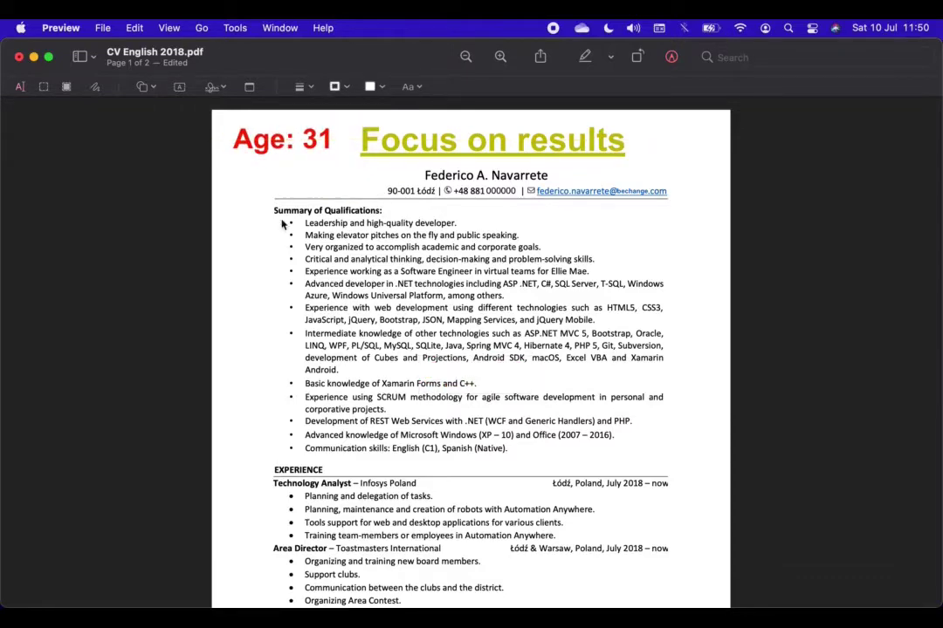
Insert another placeholder text box on page 1 of the CV
{"action": "scroll", "coordinate": [282, 224], "scroll_direction": "down", "scroll_amount": 3, "text": "ctrl"}
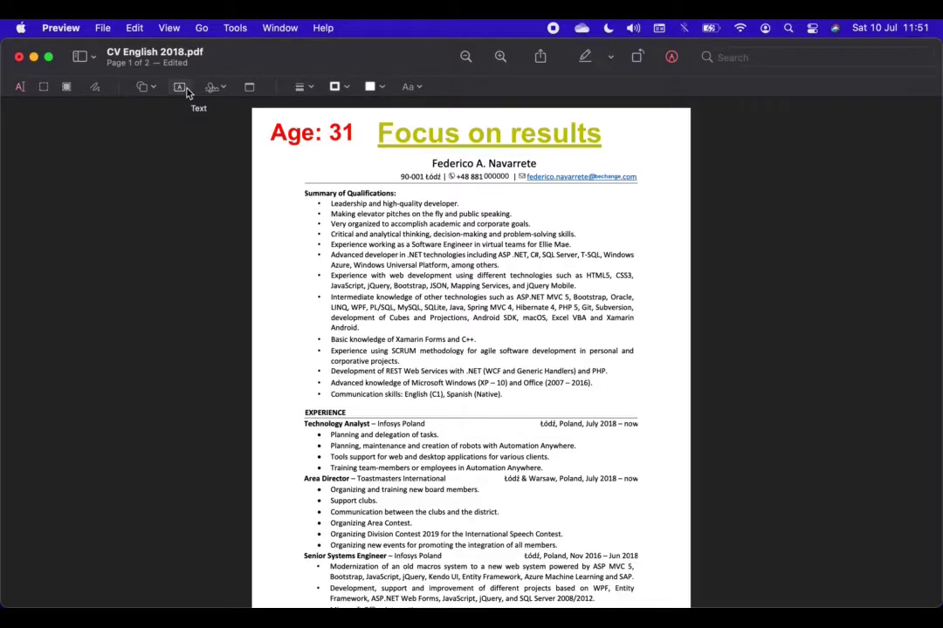
{"action": "left_click", "coordinate": [181, 89]}
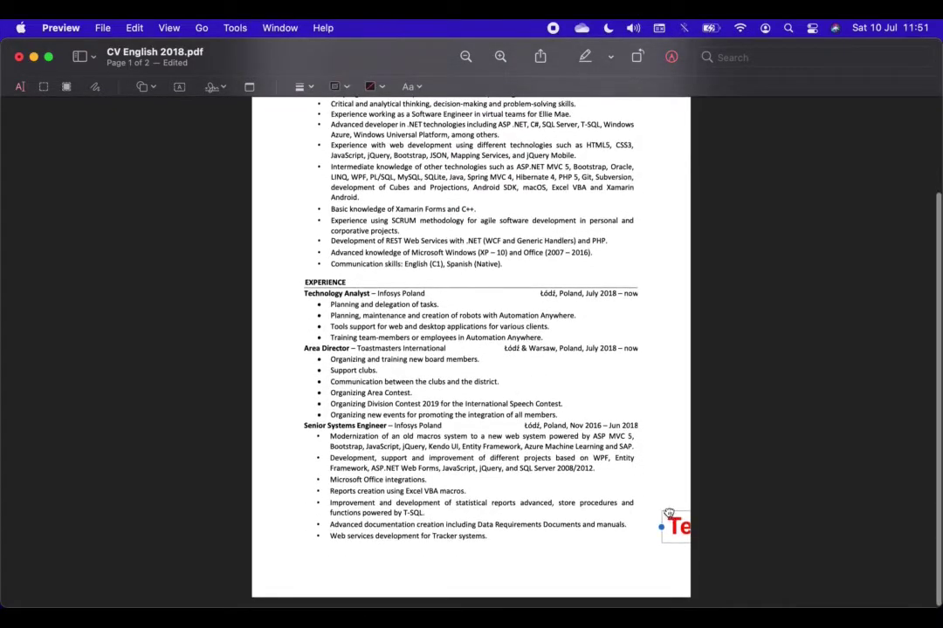
{"action": "left_click_drag", "start_coordinate": [677, 526], "coordinate": [361, 206]}
Change the new box to 'Gender: Male' and move it below Age: 31
{"action": "scroll", "coordinate": [360, 262], "scroll_direction": "up", "scroll_amount": 3}
{"action": "double_click", "coordinate": [361, 341]}
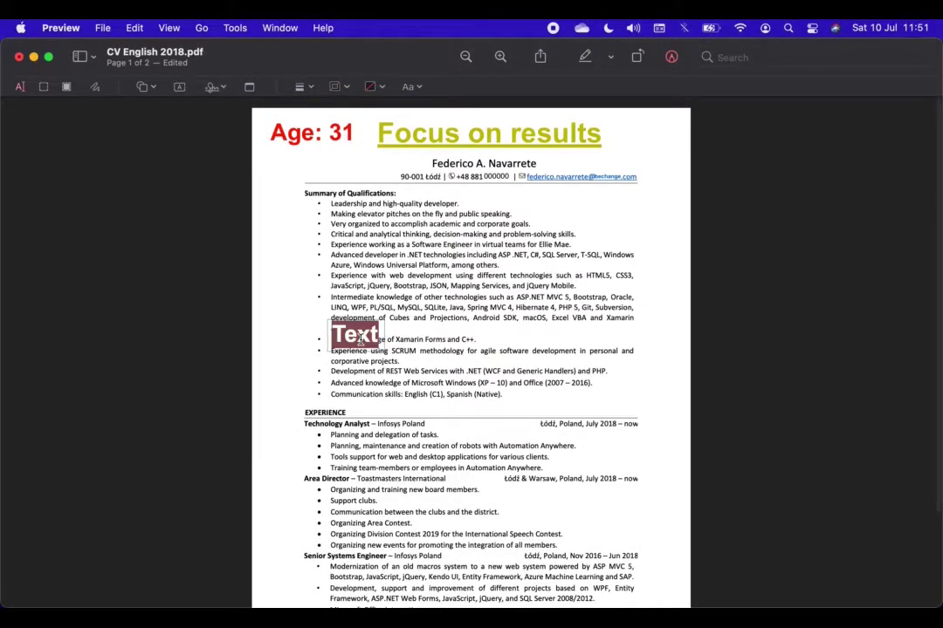
{"action": "type", "text": "Gender: Male"}
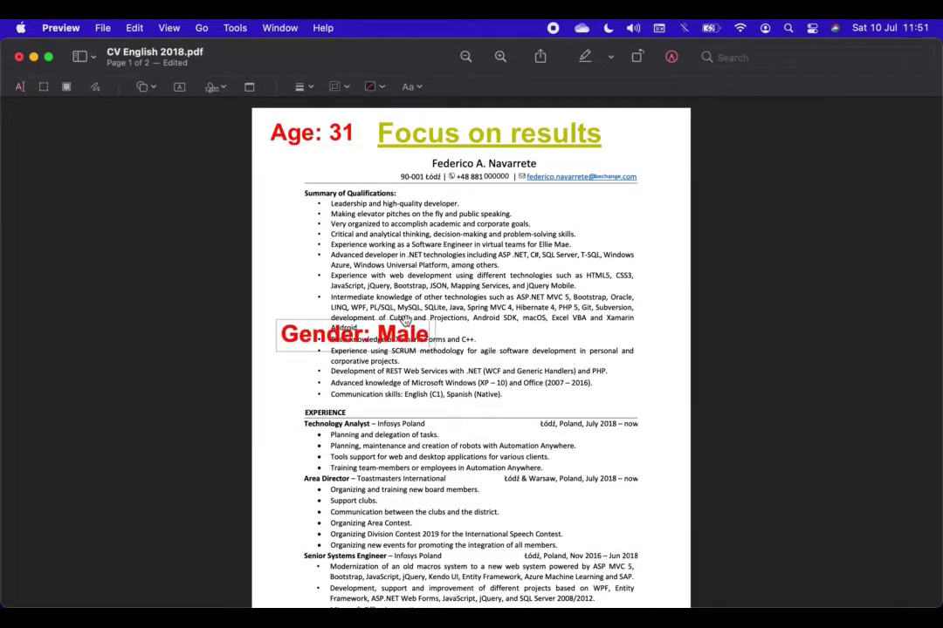
{"action": "left_click_drag", "start_coordinate": [406, 321], "coordinate": [388, 155]}
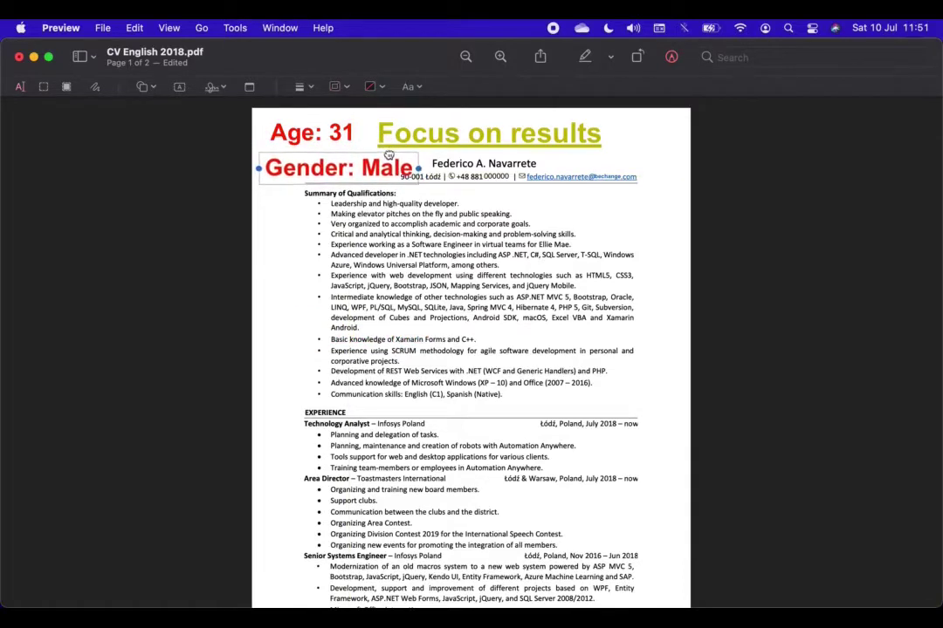
{"action": "left_click", "coordinate": [331, 185]}
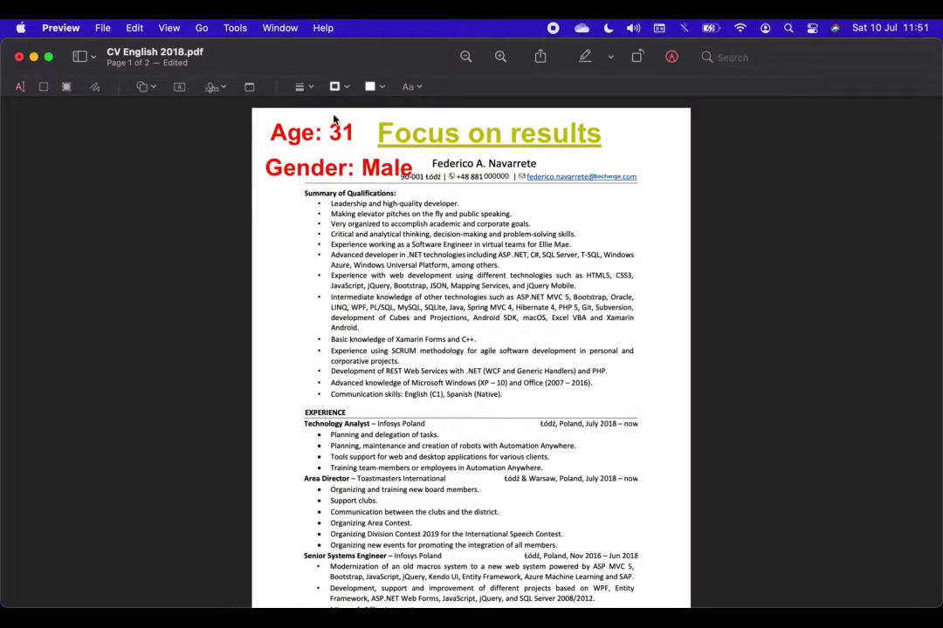
Add a two-line 'Civil status: Single' label at the page's top right
{"action": "left_click", "coordinate": [180, 88]}
{"action": "left_click_drag", "start_coordinate": [665, 526], "coordinate": [350, 210]}
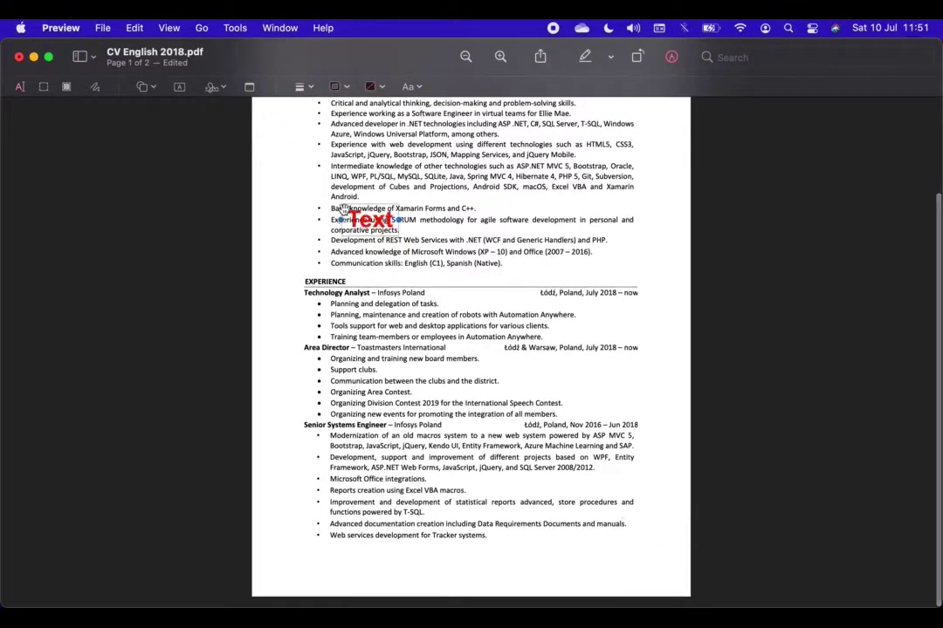
{"action": "scroll", "coordinate": [366, 288], "scroll_direction": "up", "scroll_amount": 3}
{"action": "double_click", "coordinate": [371, 350]}
{"action": "type", "text": "C"}
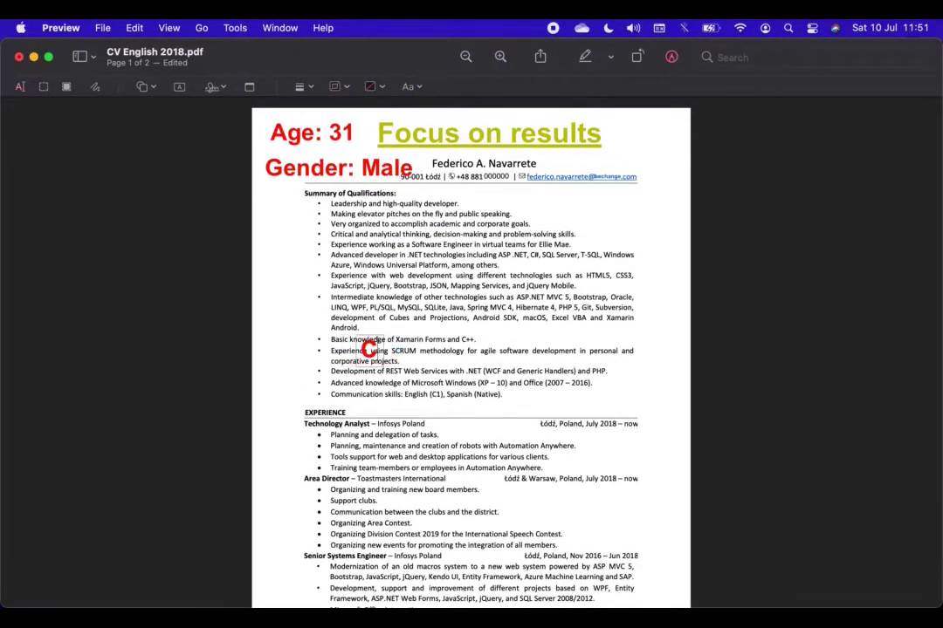
{"action": "type", "text": "ivil status:"}
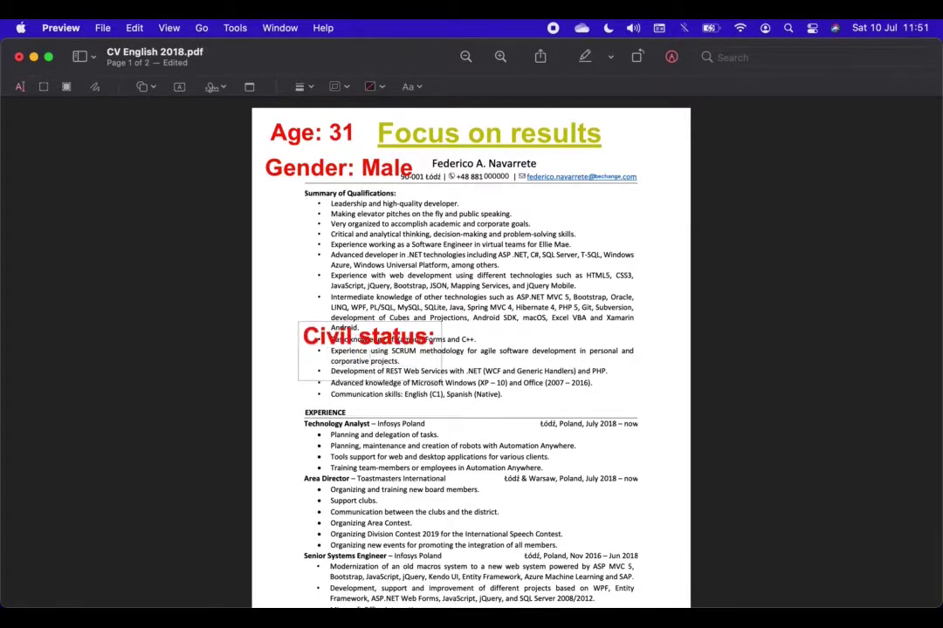
{"action": "key", "text": "Return"}
{"action": "type", "text": "Single"}
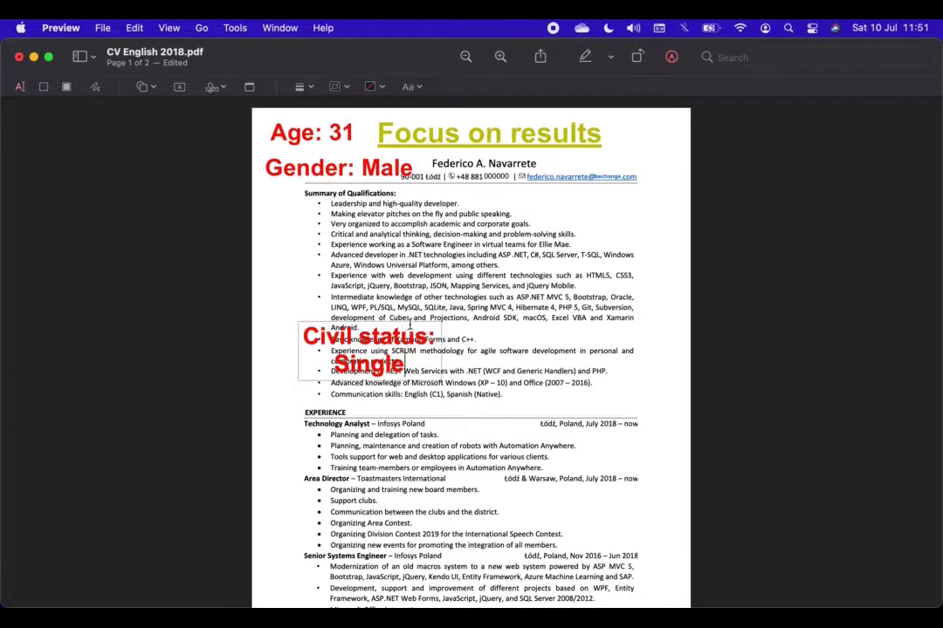
{"action": "left_click_drag", "start_coordinate": [407, 323], "coordinate": [654, 140]}
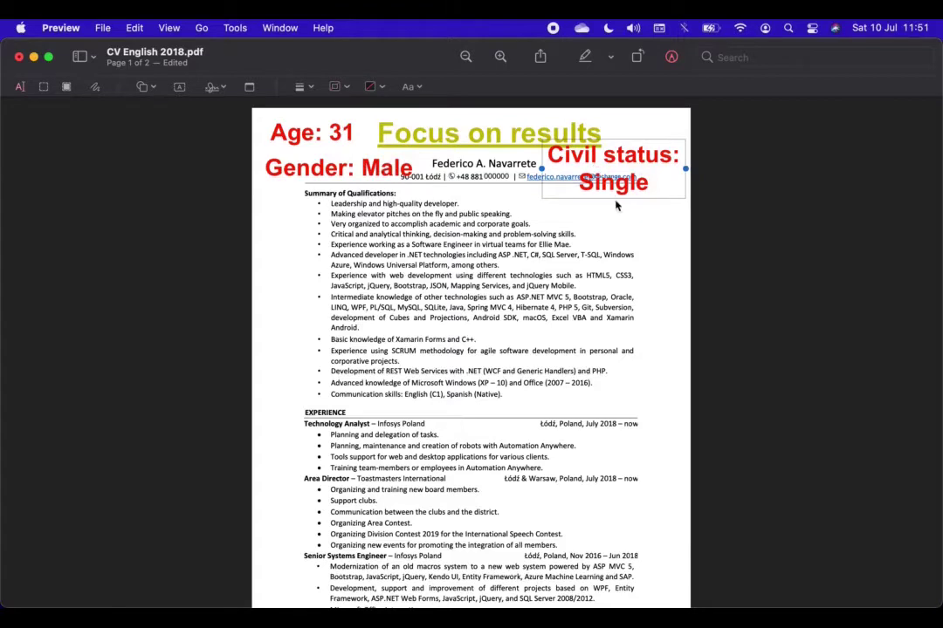
{"action": "left_click", "coordinate": [622, 241]}
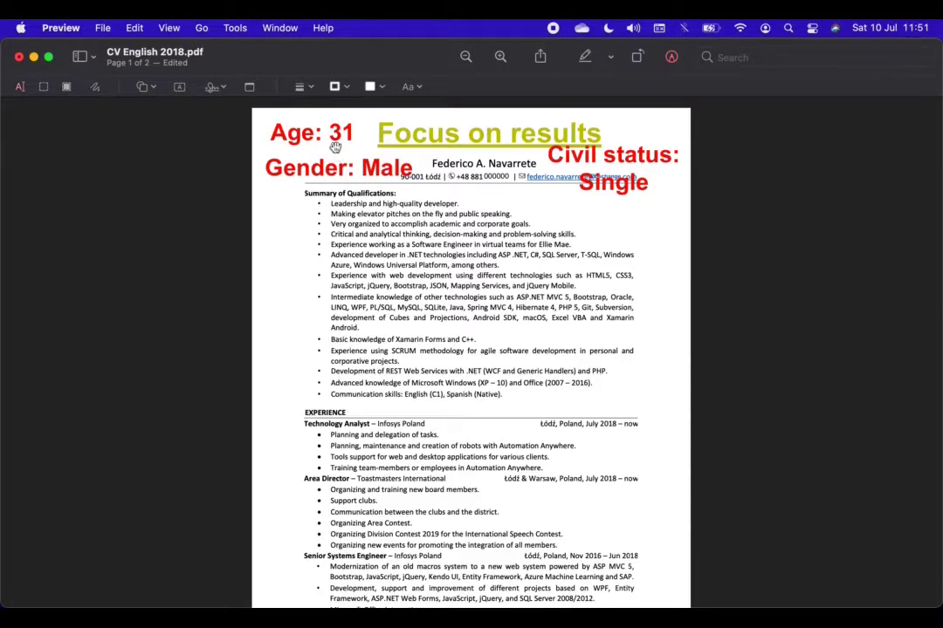
Add a two-line 'Citizenship: Salvadoran' text box beneath 'Civil status: Single'
{"action": "left_click", "coordinate": [181, 89]}
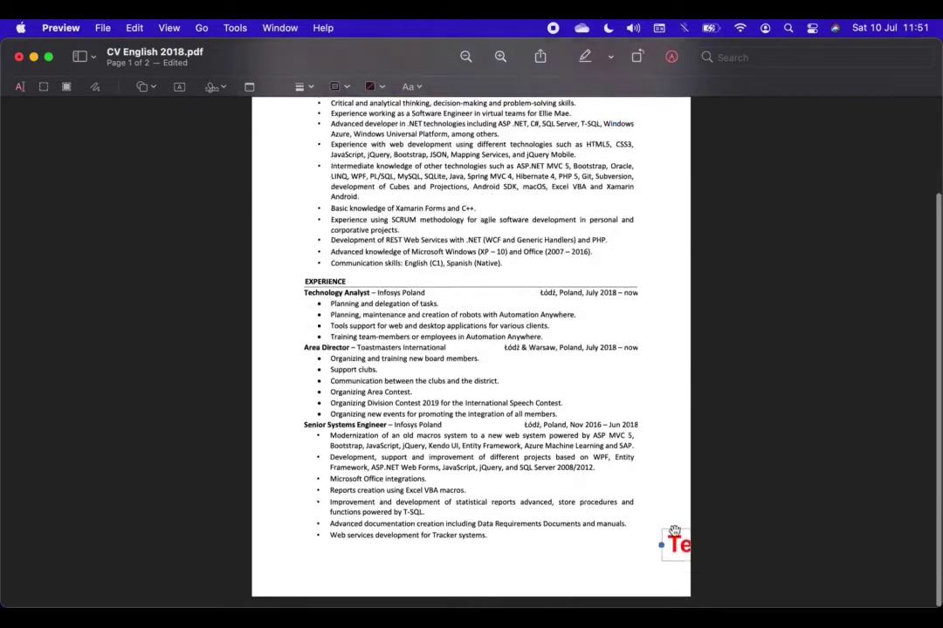
{"action": "left_click_drag", "start_coordinate": [674, 531], "coordinate": [487, 235]}
{"action": "scroll", "coordinate": [487, 235], "scroll_direction": "up", "scroll_amount": 3}
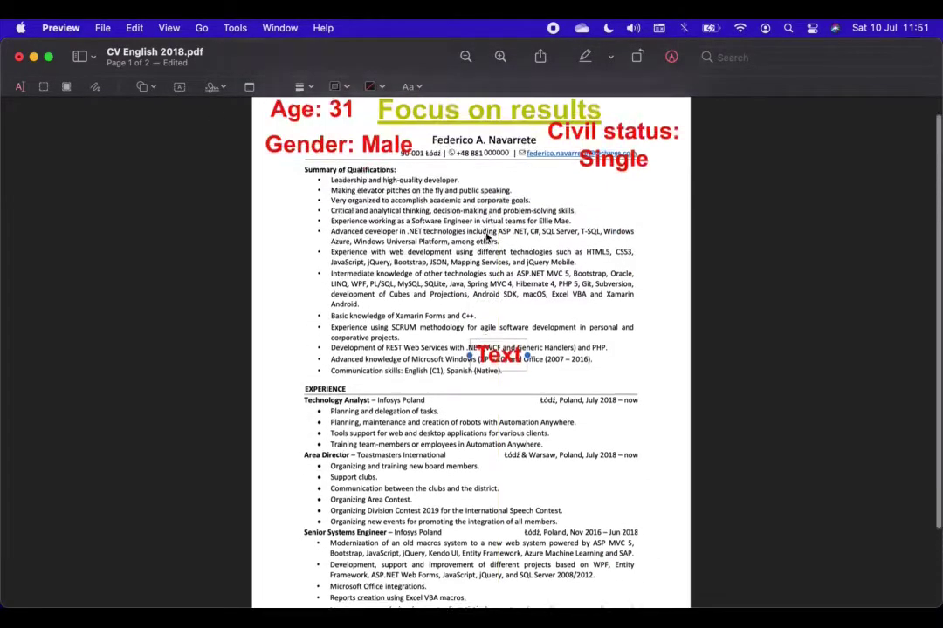
{"action": "type", "text": "Citiz"}
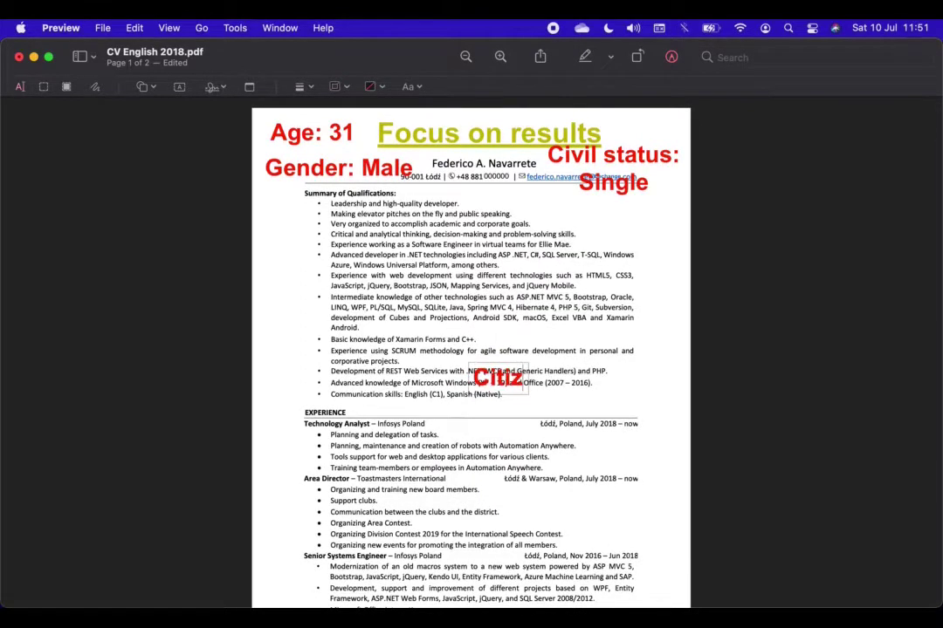
{"action": "type", "text": "enship:"}
{"action": "key", "text": "Return"}
{"action": "type", "text": "Sal"}
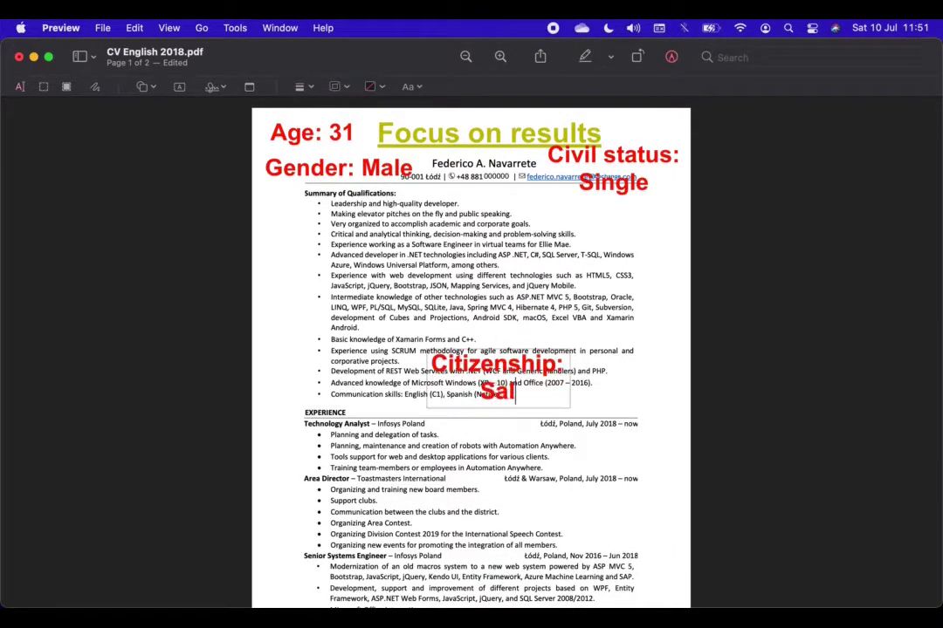
{"action": "type", "text": "vadoran"}
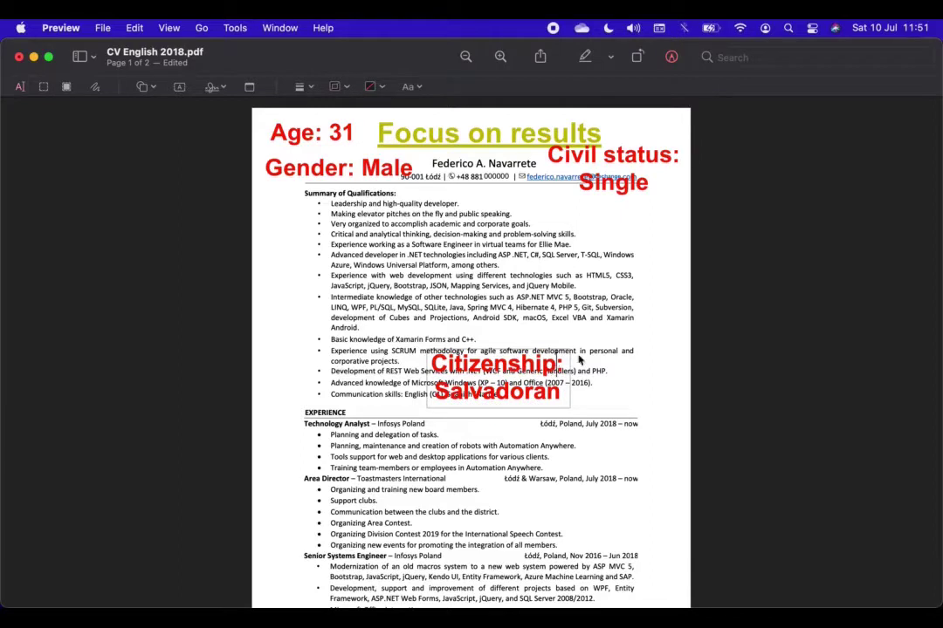
{"action": "left_click", "coordinate": [478, 345]}
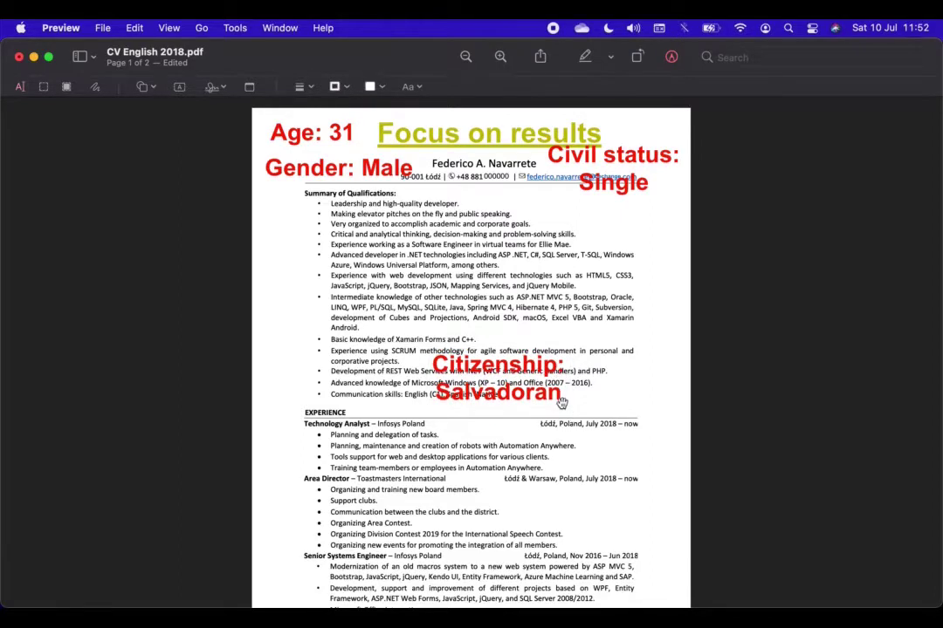
{"action": "left_click_drag", "start_coordinate": [561, 402], "coordinate": [670, 247]}
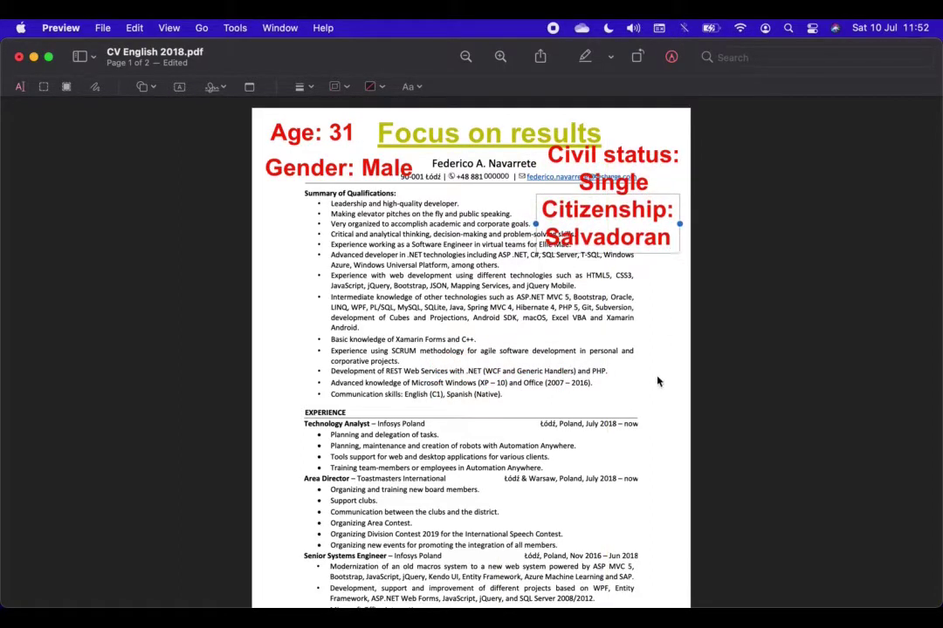
{"action": "left_click", "coordinate": [601, 359]}
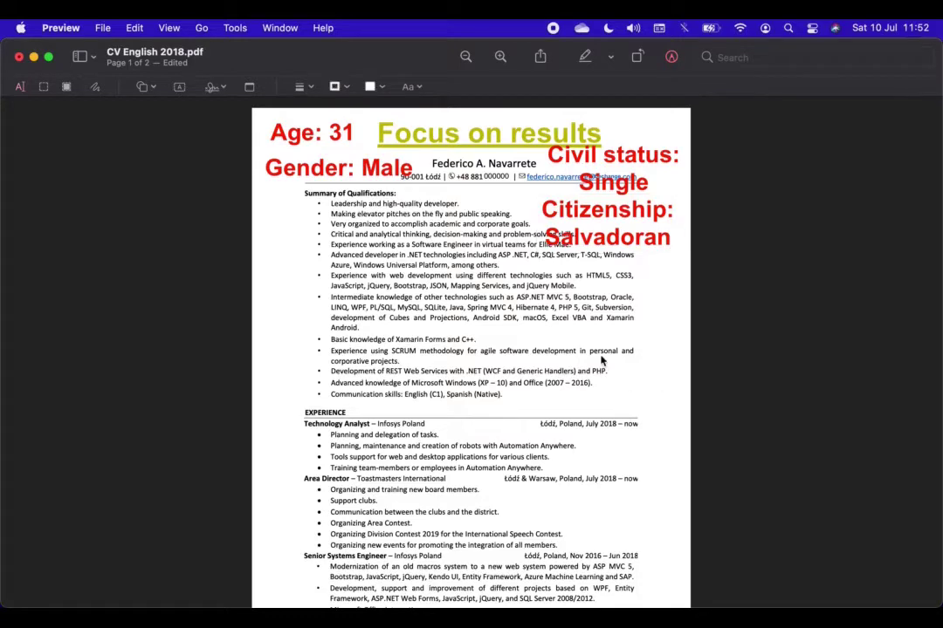
{"action": "left_click", "coordinate": [634, 221]}
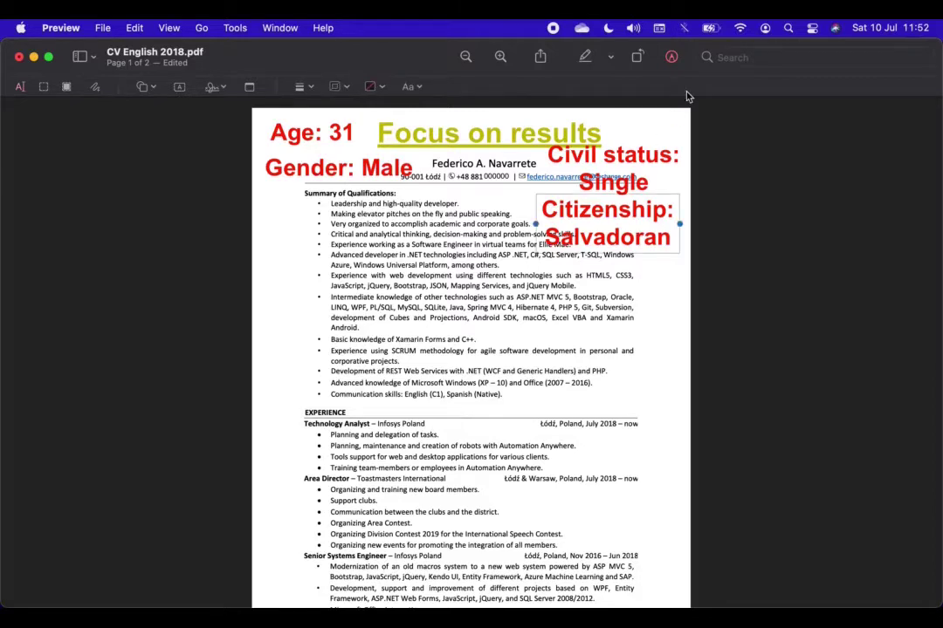
Delete the Citizenship, Civil status, Gender and Age text annotations one by one
{"action": "key", "text": "Delete"}
{"action": "left_click", "coordinate": [602, 161]}
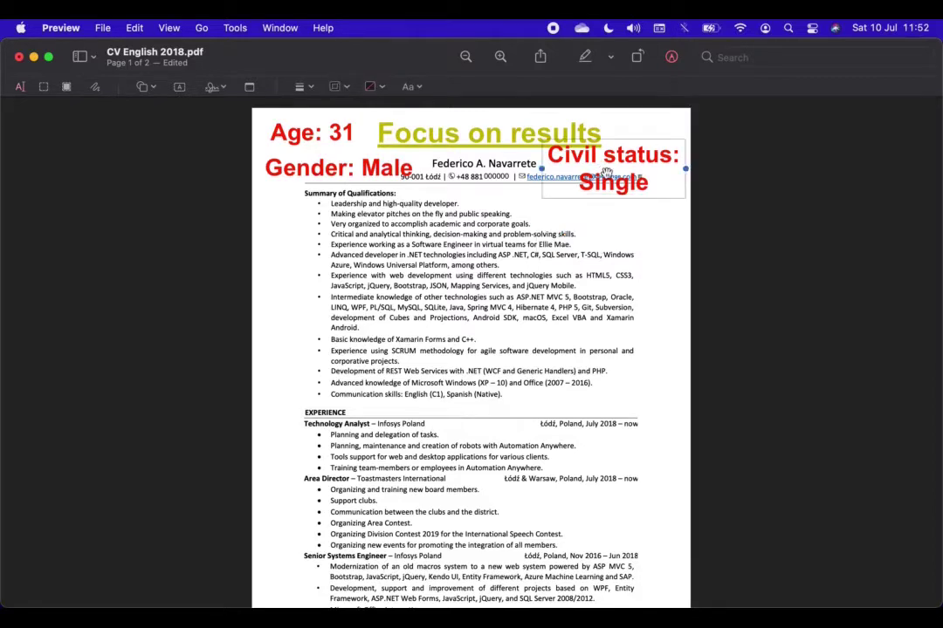
{"action": "key", "text": "Delete"}
{"action": "left_click", "coordinate": [375, 166]}
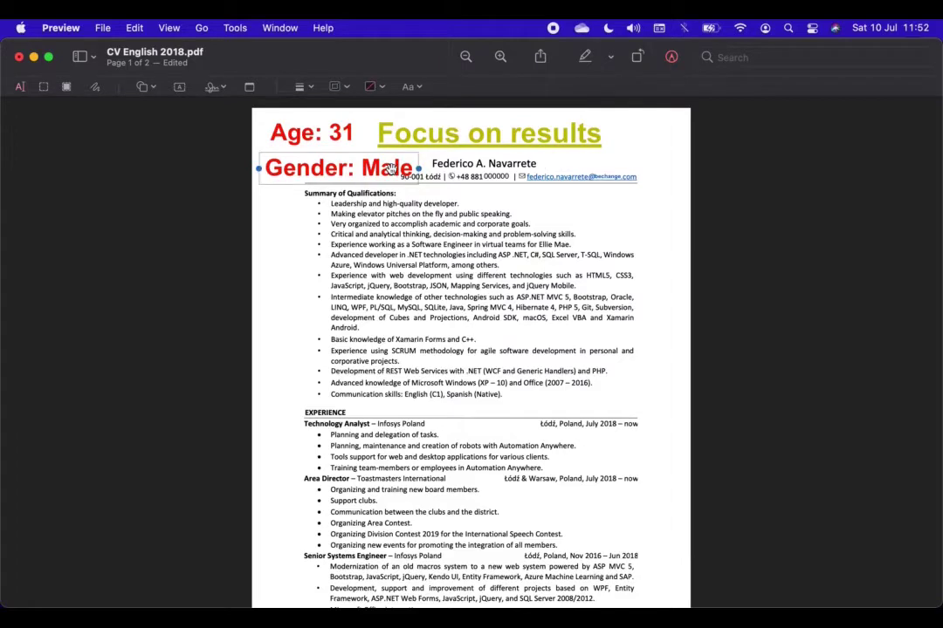
{"action": "key", "text": "Delete"}
{"action": "left_click", "coordinate": [319, 125]}
{"action": "key", "text": "Delete"}
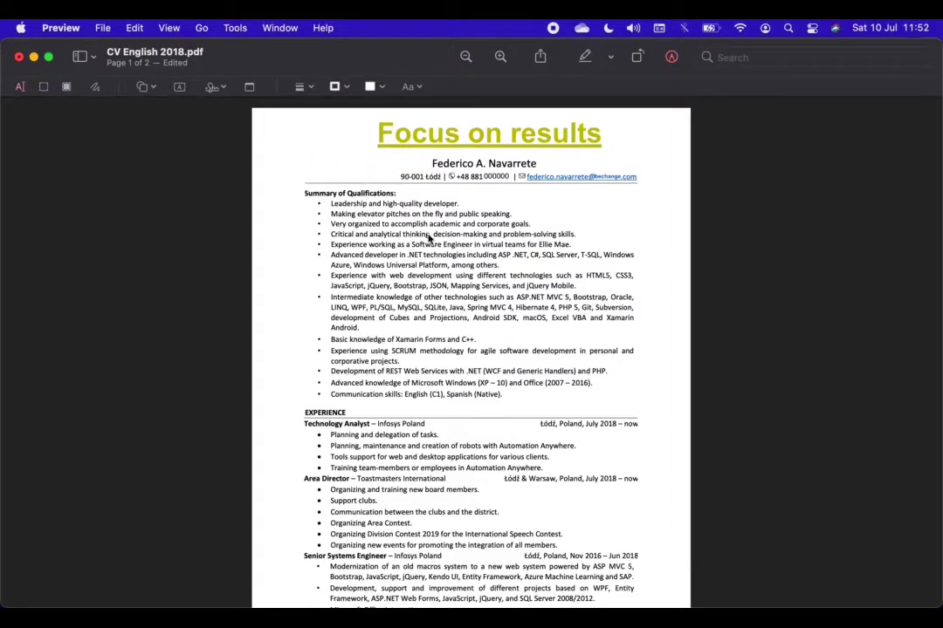
{"action": "scroll", "coordinate": [428, 238], "scroll_direction": "up", "scroll_amount": 3}
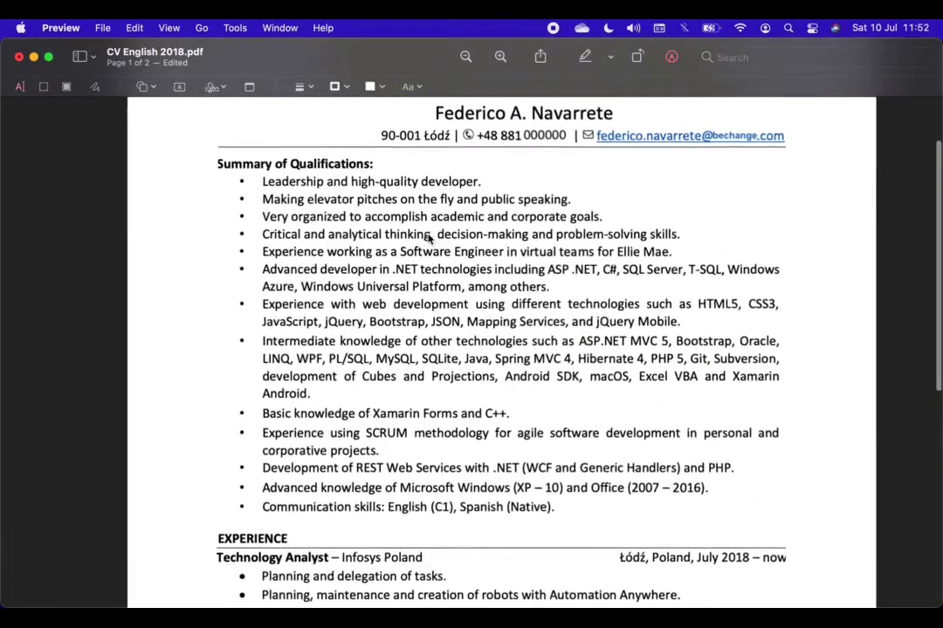
{"action": "scroll", "coordinate": [428, 234], "scroll_direction": "up", "scroll_amount": 2}
{"action": "scroll", "coordinate": [428, 234], "scroll_direction": "down", "scroll_amount": 4}
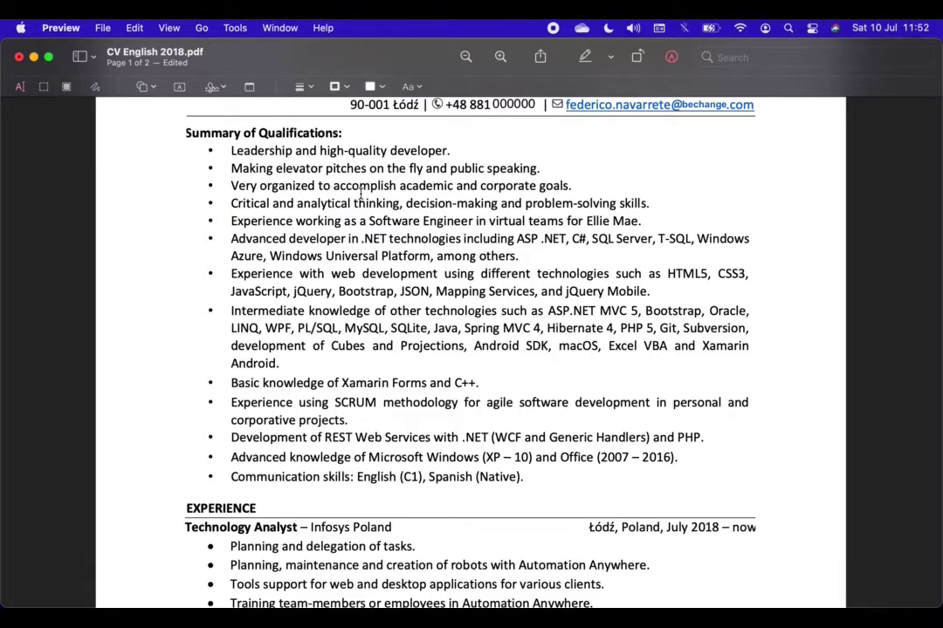
{"action": "scroll", "coordinate": [361, 194], "scroll_direction": "up", "scroll_amount": 3}
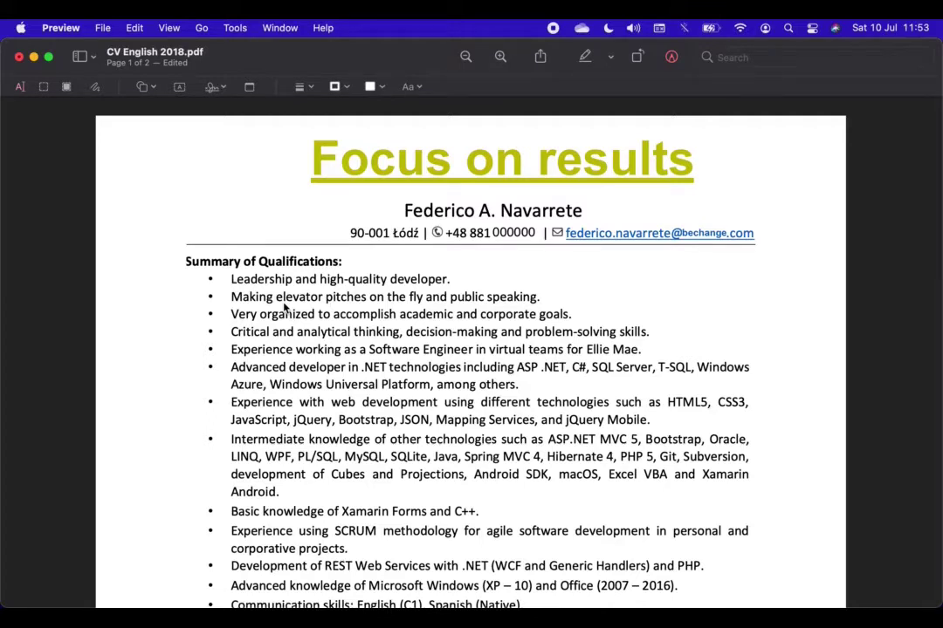
{"action": "scroll", "coordinate": [283, 307], "scroll_direction": "down", "scroll_amount": 3}
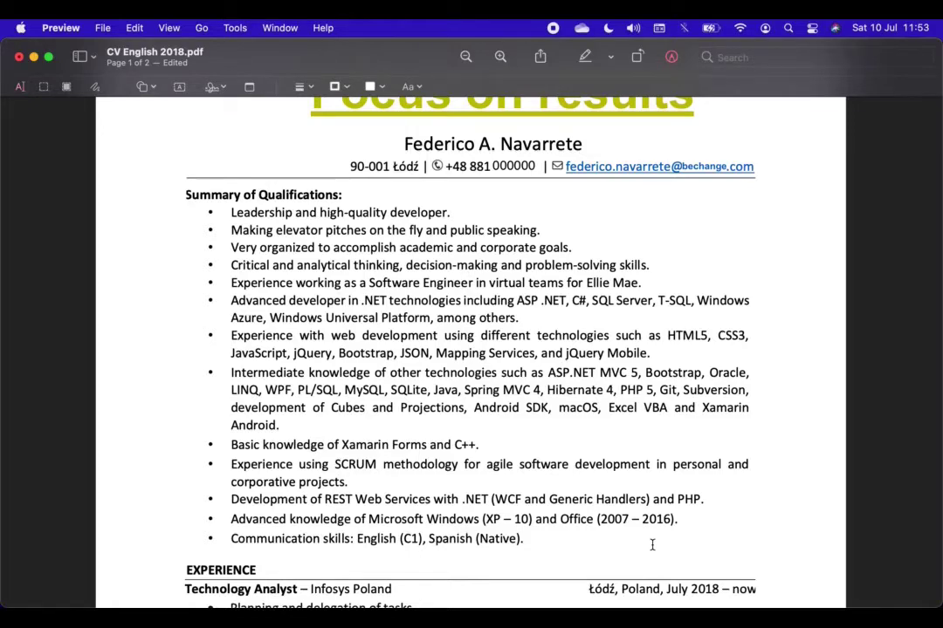
{"action": "scroll", "coordinate": [652, 545], "scroll_direction": "down", "scroll_amount": 5}
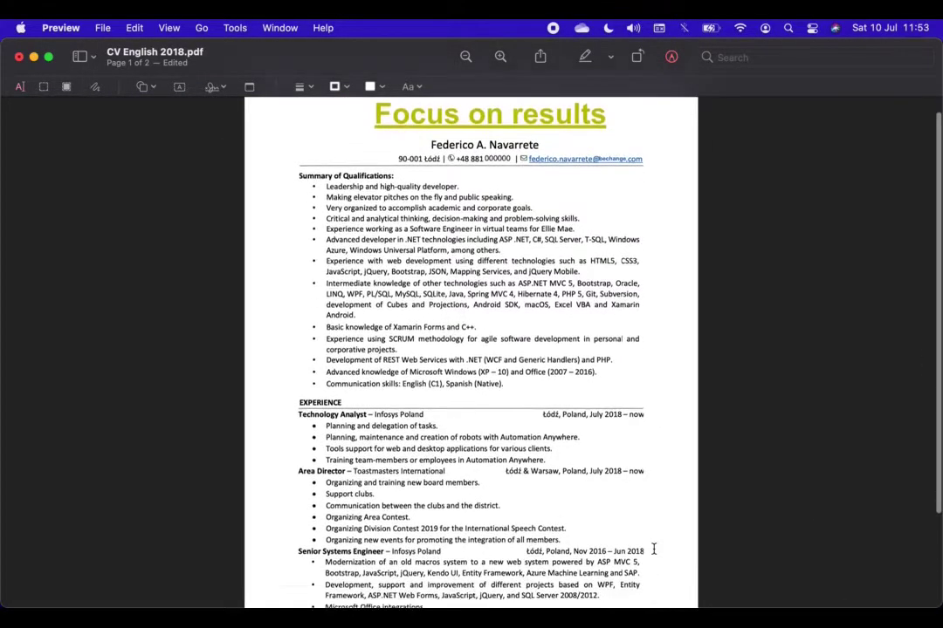
{"action": "scroll", "coordinate": [653, 548], "scroll_direction": "up", "scroll_amount": 1}
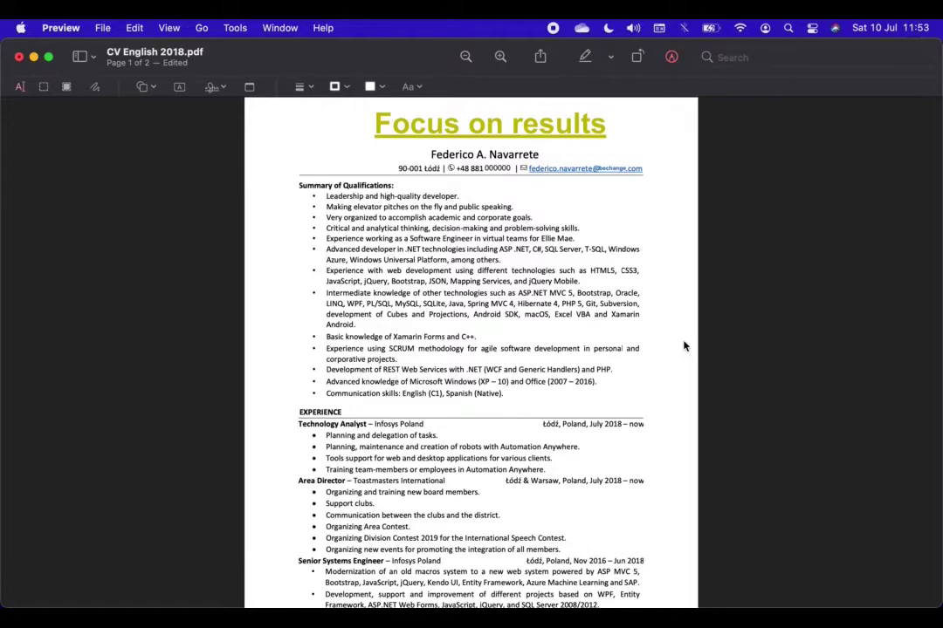
{"action": "scroll", "coordinate": [684, 347], "scroll_direction": "down", "scroll_amount": 5}
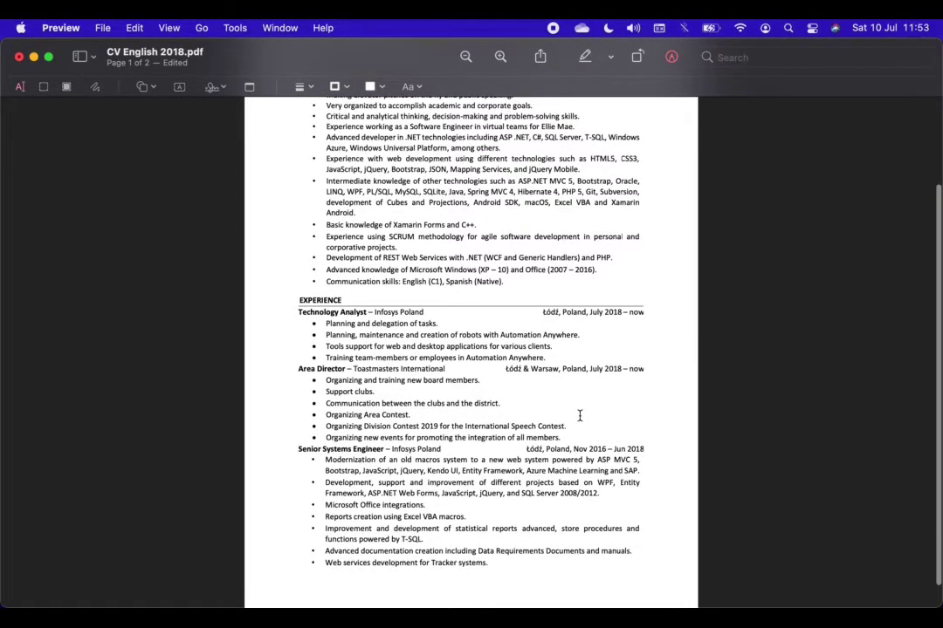
{"action": "scroll", "coordinate": [579, 417], "scroll_direction": "up", "scroll_amount": 5}
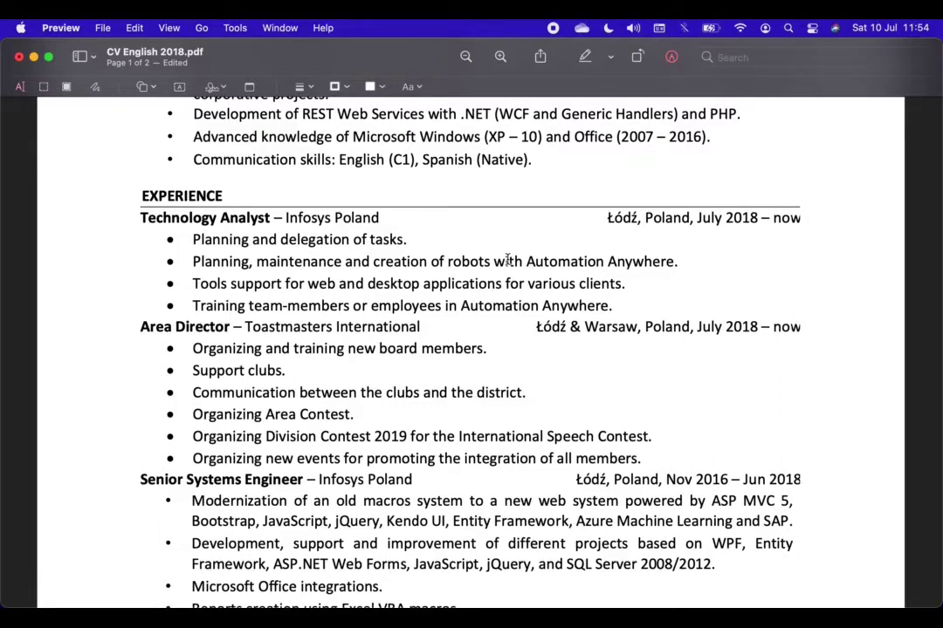
{"action": "left_click", "coordinate": [439, 219]}
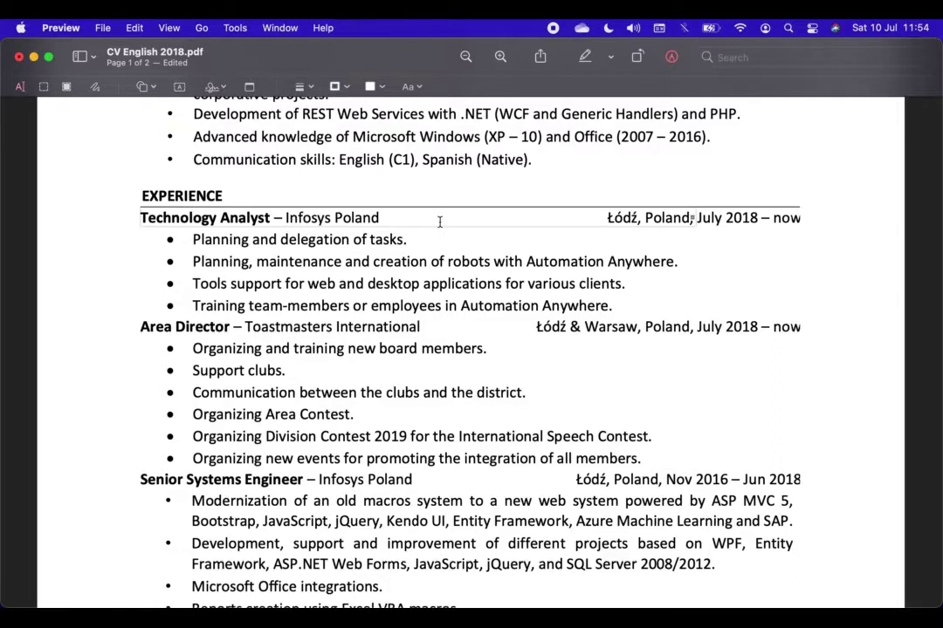
{"action": "key", "text": "Escape"}
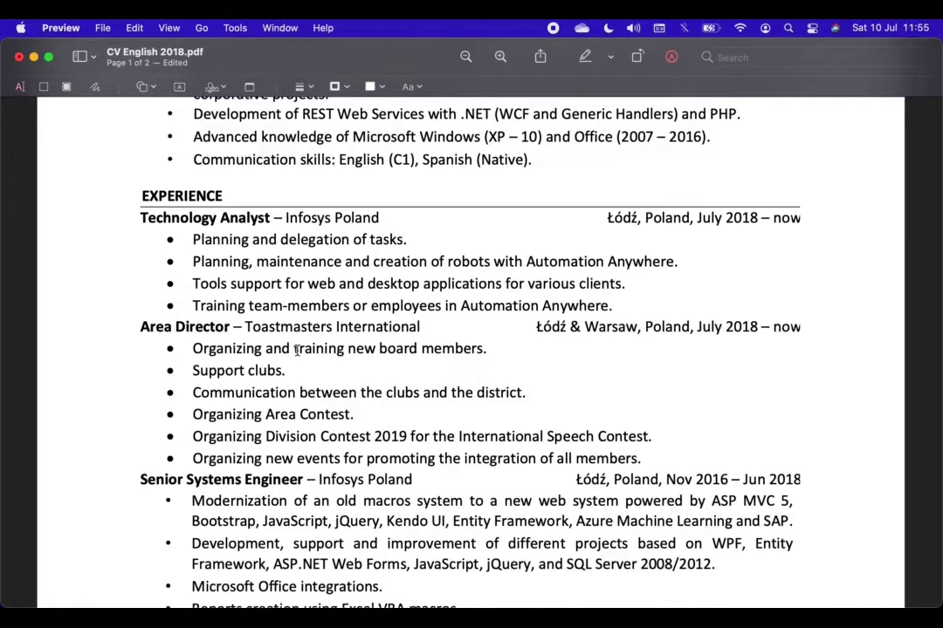
{"action": "scroll", "coordinate": [297, 350], "scroll_direction": "down", "scroll_amount": 5}
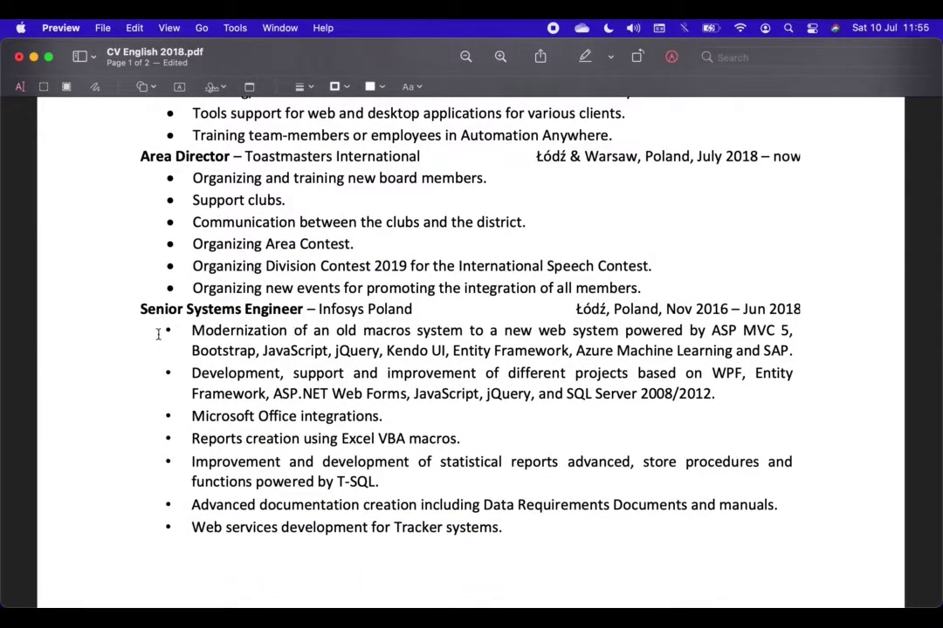
{"action": "scroll", "coordinate": [170, 288], "scroll_direction": "up", "scroll_amount": 3}
{"action": "scroll", "coordinate": [170, 288], "scroll_direction": "up", "scroll_amount": 3}
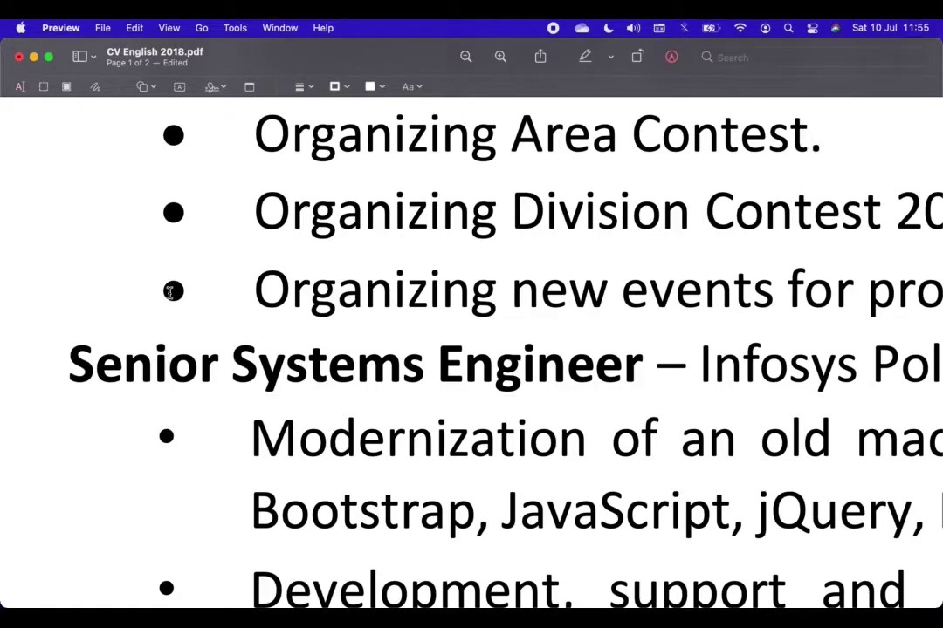
{"action": "scroll", "coordinate": [171, 293], "scroll_direction": "down", "scroll_amount": 5}
{"action": "scroll", "coordinate": [170, 297], "scroll_direction": "down", "scroll_amount": 5}
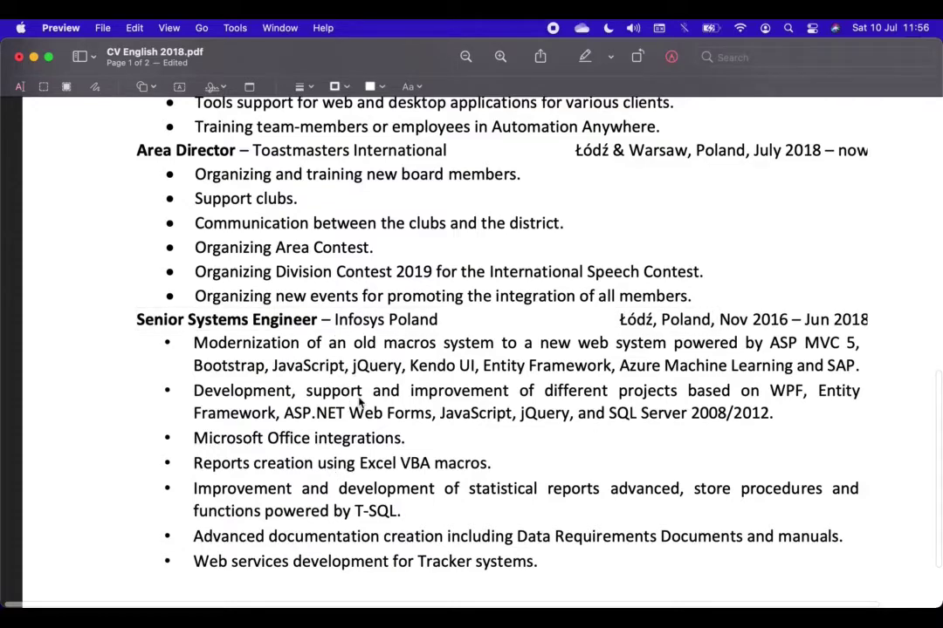
{"action": "scroll", "coordinate": [359, 400], "scroll_direction": "down", "scroll_amount": 2}
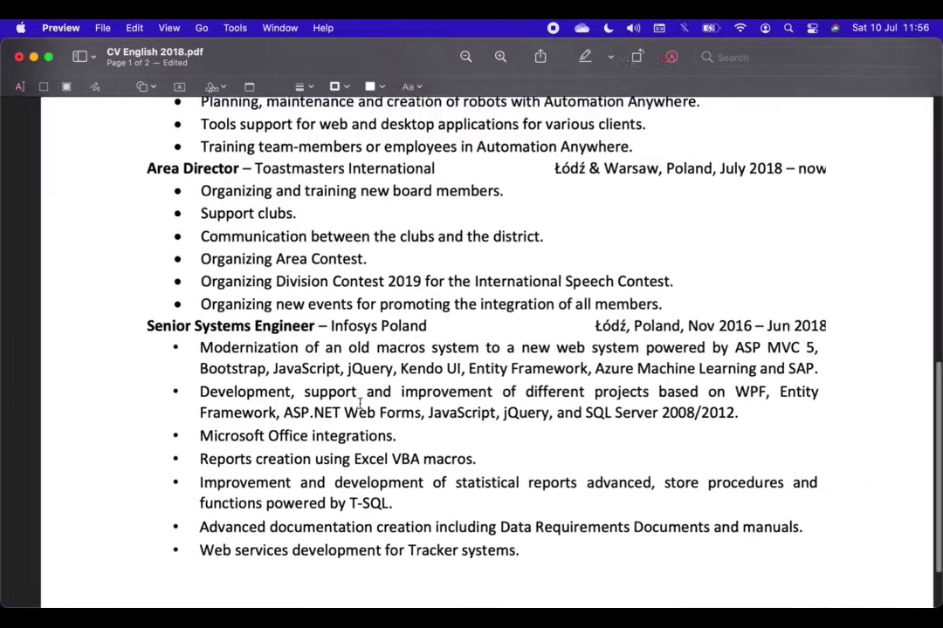
{"action": "scroll", "coordinate": [359, 401], "scroll_direction": "right", "scroll_amount": 1}
Scroll down to page 2's Education and Professional Training entries
{"action": "scroll", "coordinate": [359, 401], "scroll_direction": "down", "scroll_amount": 4}
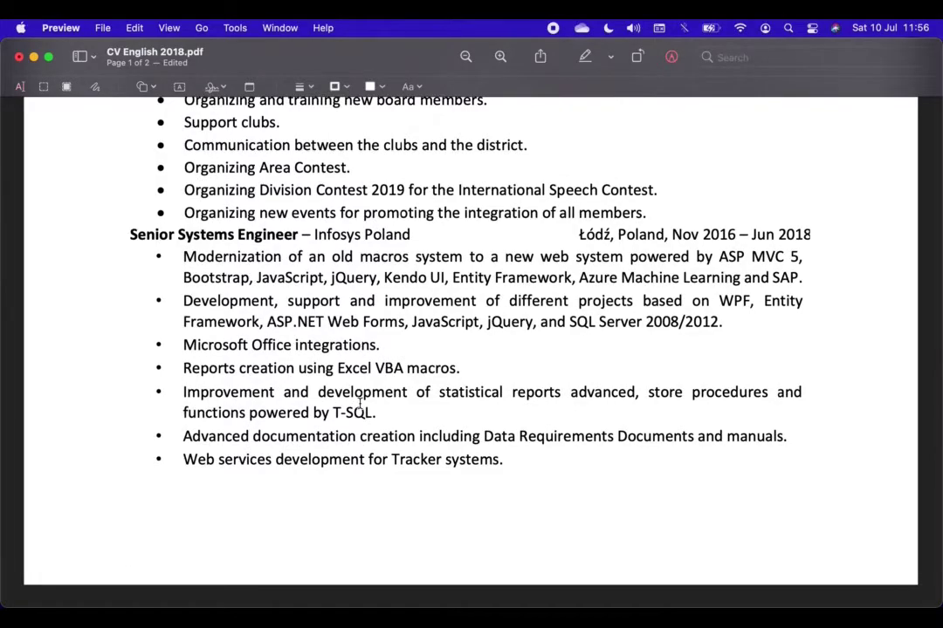
{"action": "scroll", "coordinate": [359, 400], "scroll_direction": "down", "scroll_amount": 10}
{"action": "scroll", "coordinate": [359, 402], "scroll_direction": "up", "scroll_amount": 2}
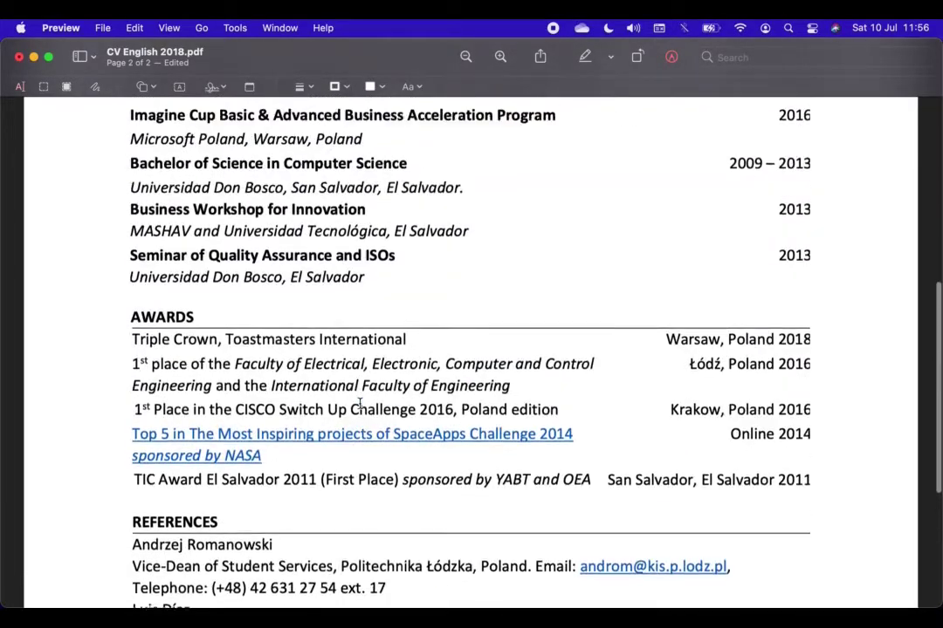
{"action": "scroll", "coordinate": [359, 402], "scroll_direction": "up", "scroll_amount": 8}
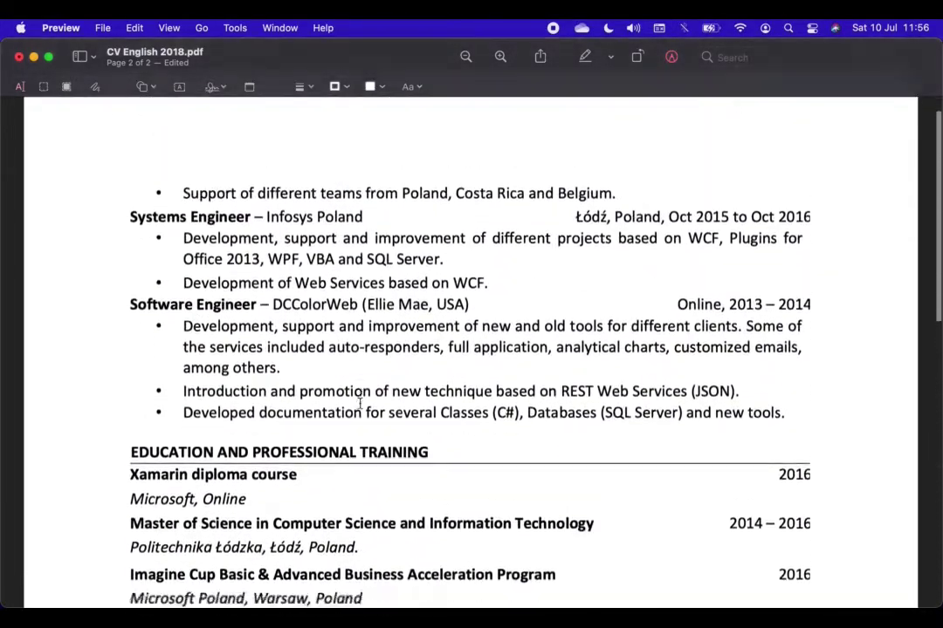
{"action": "scroll", "coordinate": [359, 402], "scroll_direction": "down", "scroll_amount": 2}
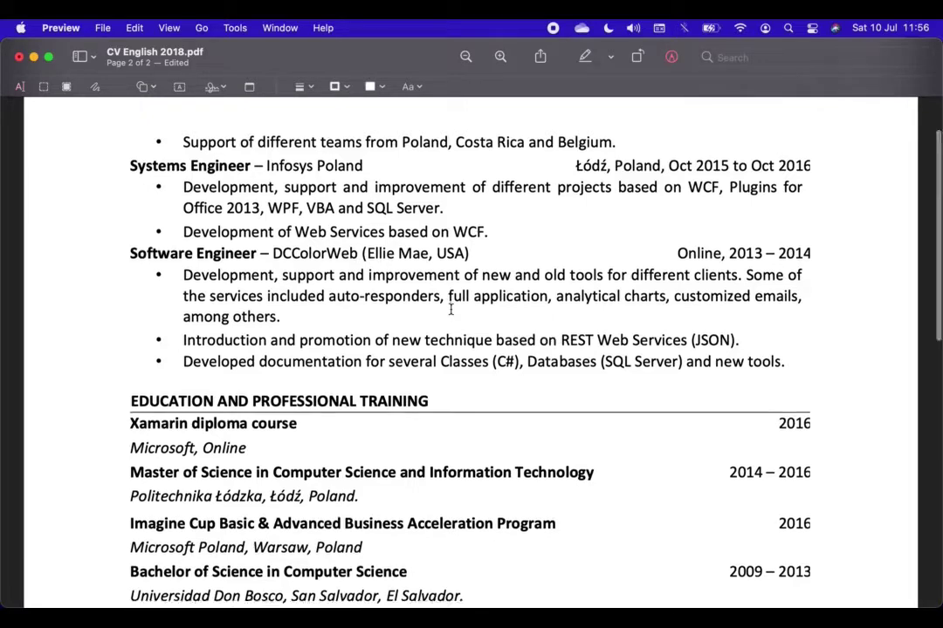
{"action": "scroll", "coordinate": [450, 307], "scroll_direction": "down", "scroll_amount": 5}
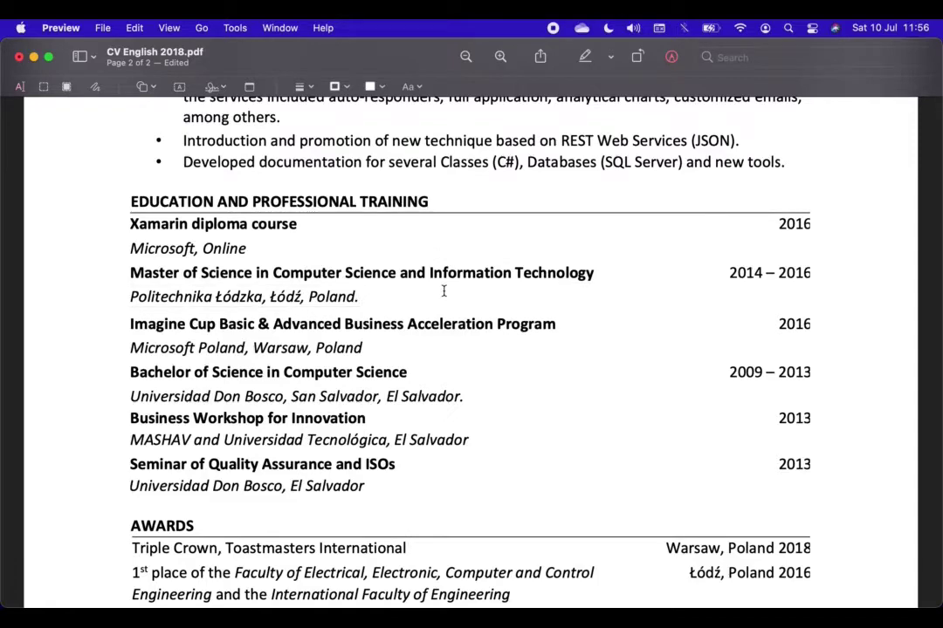
Scroll through Awards, References and Portfolio, then back up to page 1's top
{"action": "scroll", "coordinate": [444, 329], "scroll_direction": "down", "scroll_amount": 5}
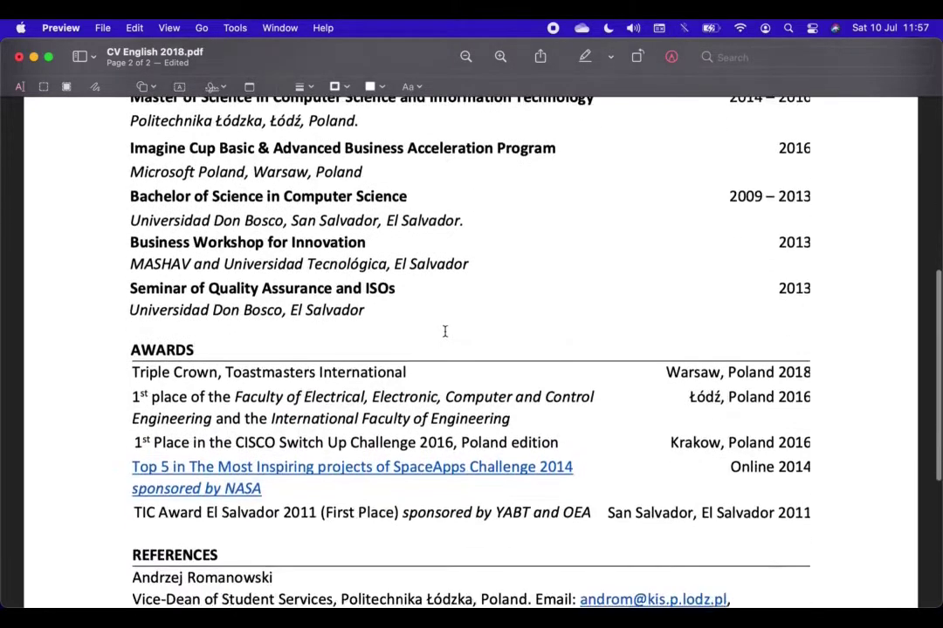
{"action": "scroll", "coordinate": [410, 378], "scroll_direction": "down", "scroll_amount": 4}
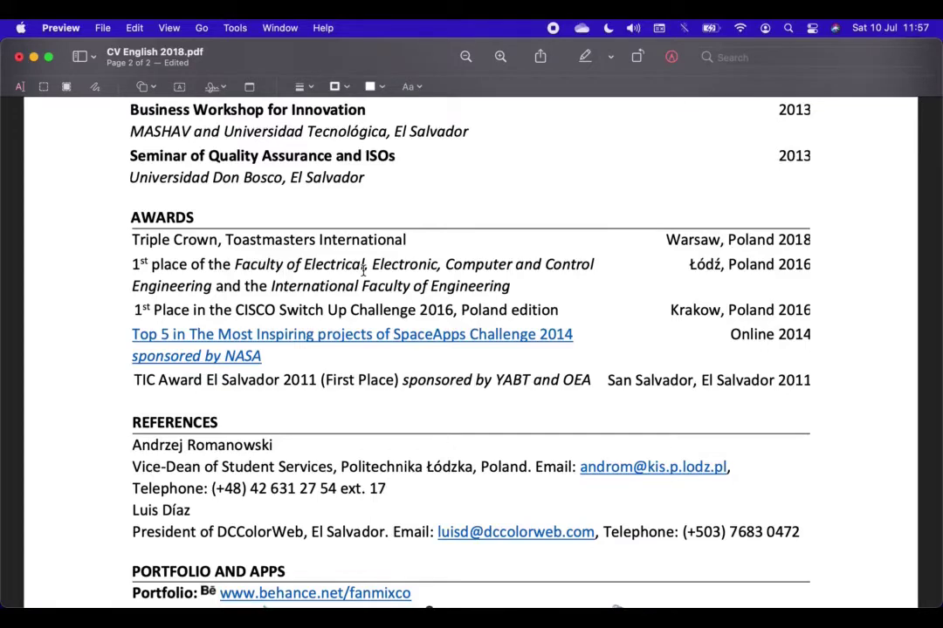
{"action": "scroll", "coordinate": [363, 271], "scroll_direction": "down", "scroll_amount": 5}
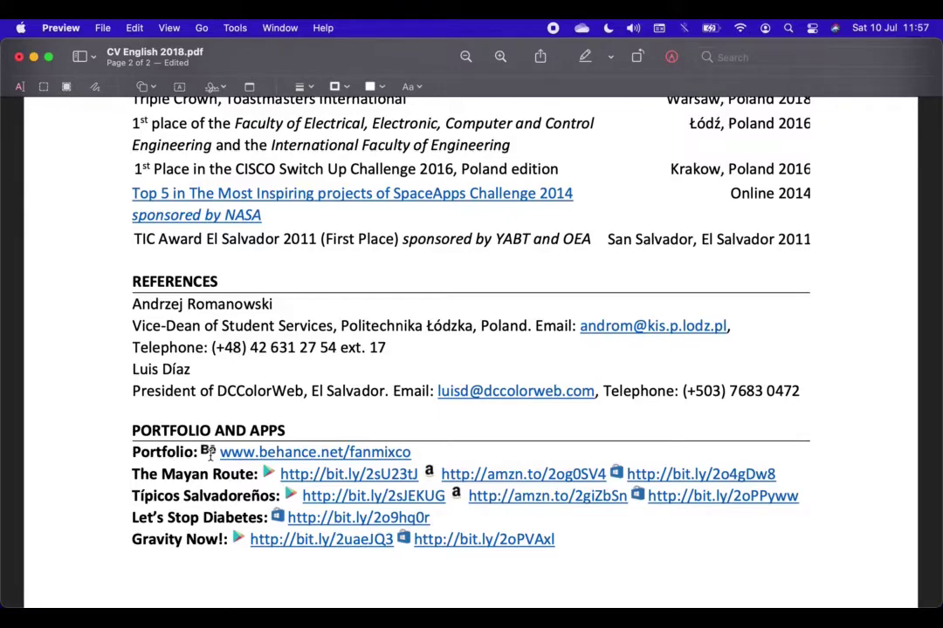
{"action": "scroll", "coordinate": [210, 452], "scroll_direction": "up", "scroll_amount": 20}
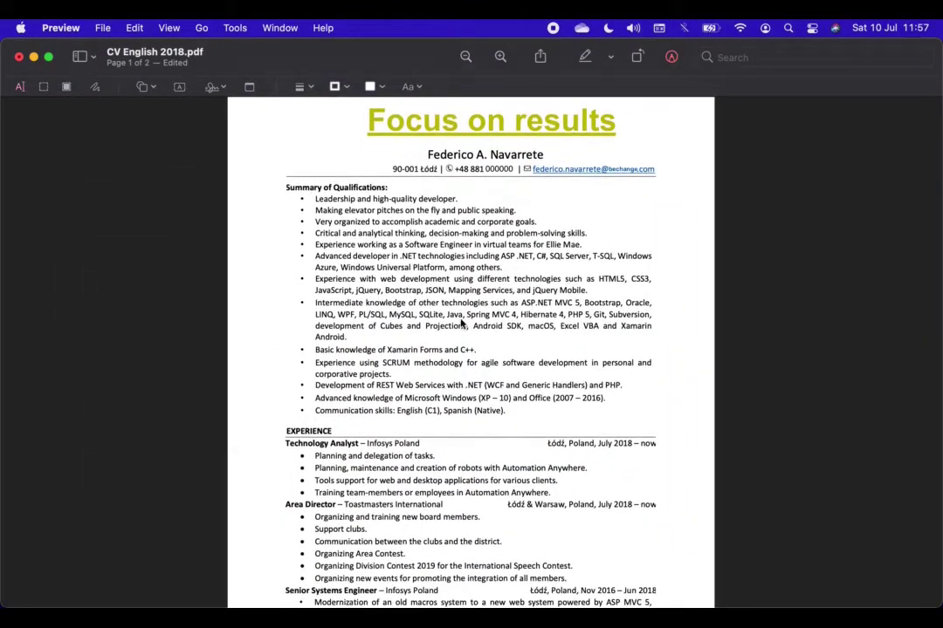
{"action": "scroll", "coordinate": [441, 440], "scroll_direction": "down", "scroll_amount": 5}
Scroll through CV English 2018.pdf until the three-page résumé appears at its header
{"action": "scroll", "coordinate": [441, 440], "scroll_direction": "up", "scroll_amount": 6}
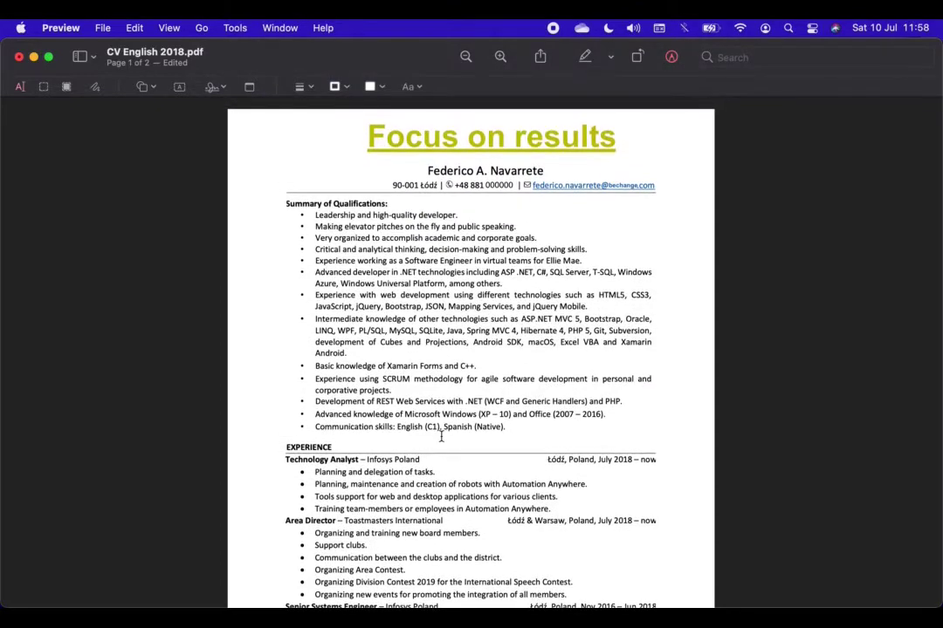
{"action": "scroll", "coordinate": [440, 437], "scroll_direction": "down", "scroll_amount": 16}
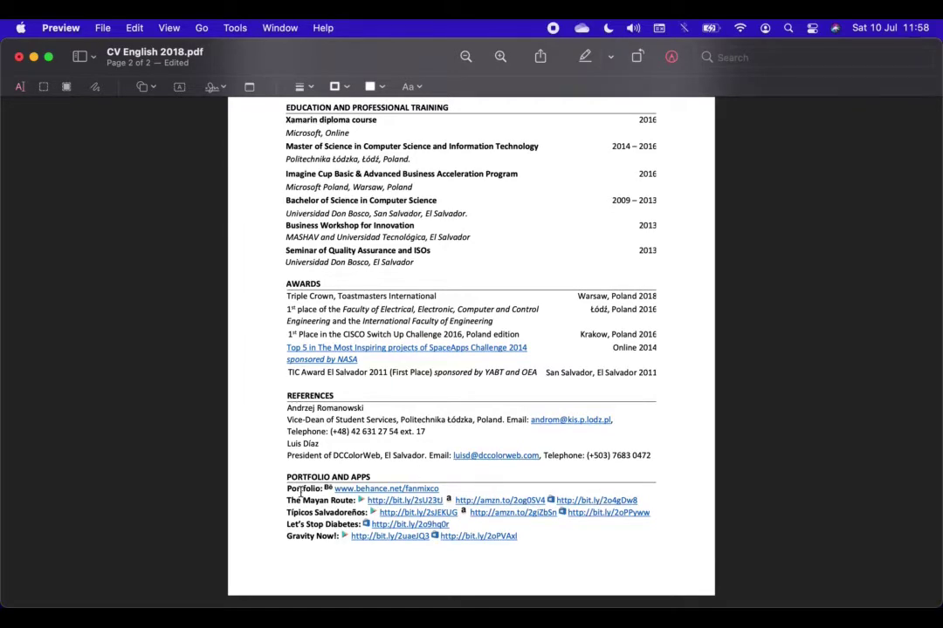
{"action": "scroll", "coordinate": [301, 493], "scroll_direction": "up", "scroll_amount": 8}
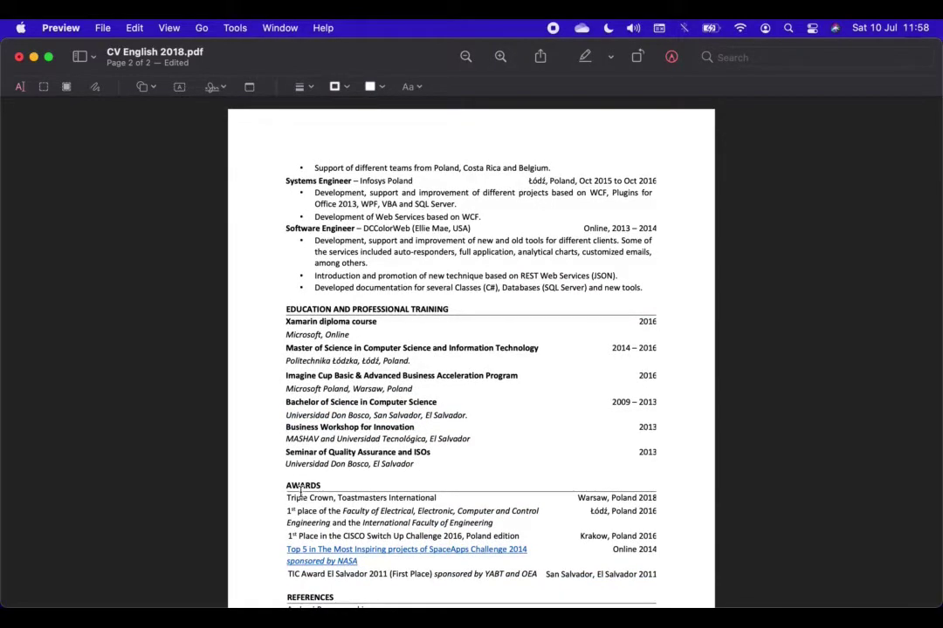
{"action": "scroll", "coordinate": [301, 493], "scroll_direction": "up", "scroll_amount": 15}
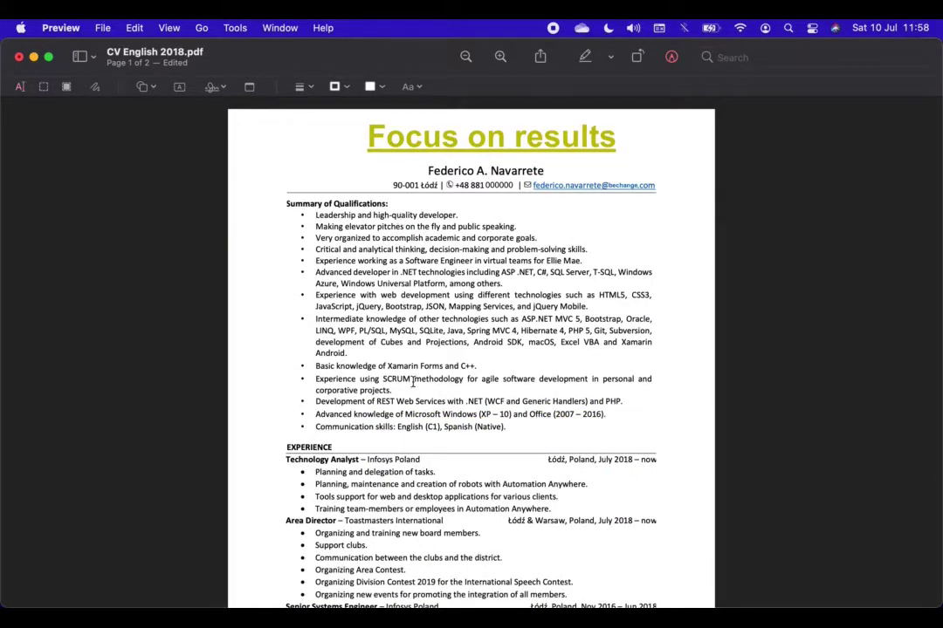
{"action": "scroll", "coordinate": [412, 382], "scroll_direction": "down", "scroll_amount": 5}
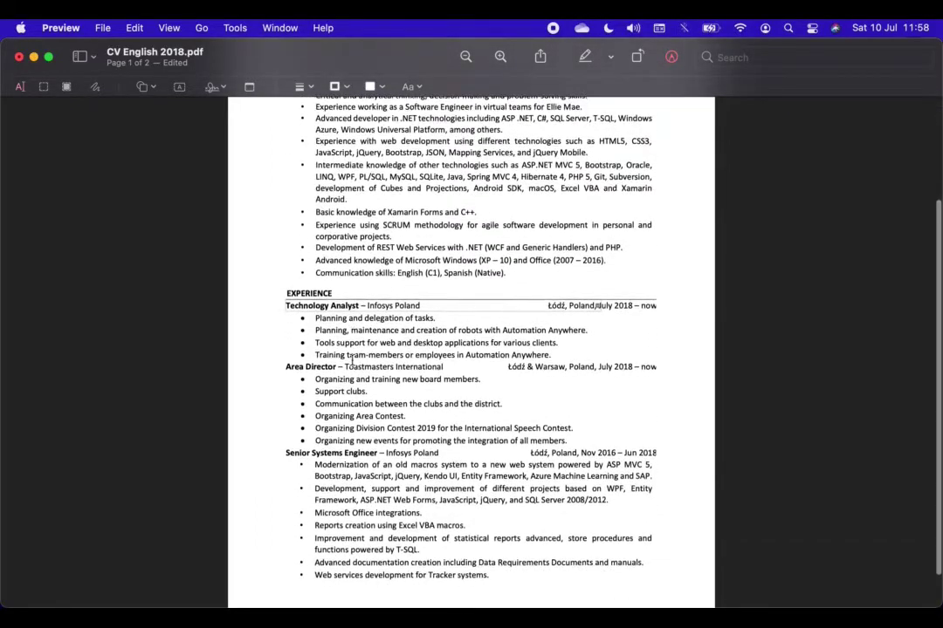
{"action": "scroll", "coordinate": [352, 359], "scroll_direction": "down", "scroll_amount": 1}
{"action": "scroll", "coordinate": [352, 360], "scroll_direction": "down", "scroll_amount": 1}
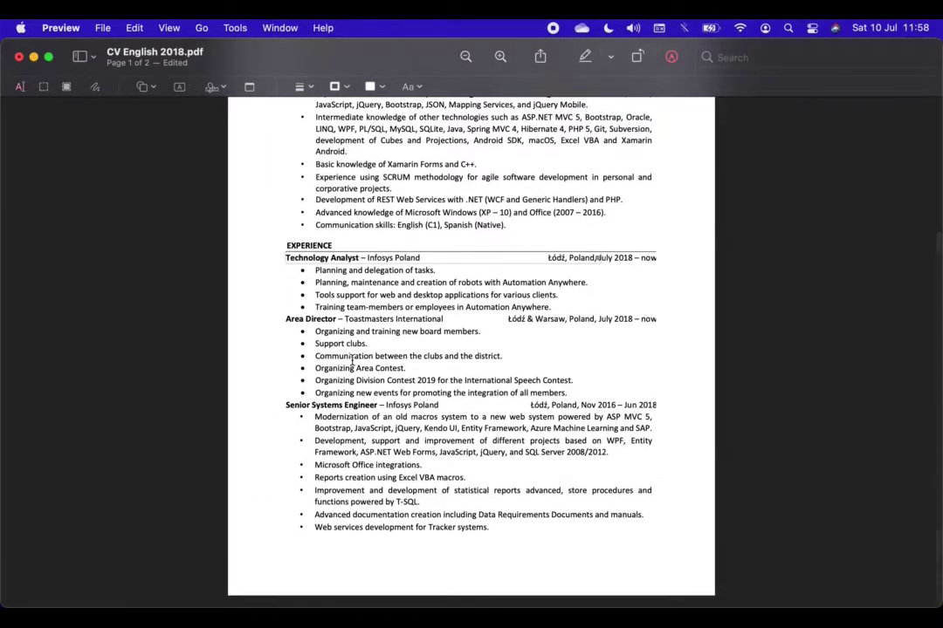
{"action": "scroll", "coordinate": [353, 349], "scroll_direction": "down", "scroll_amount": 12}
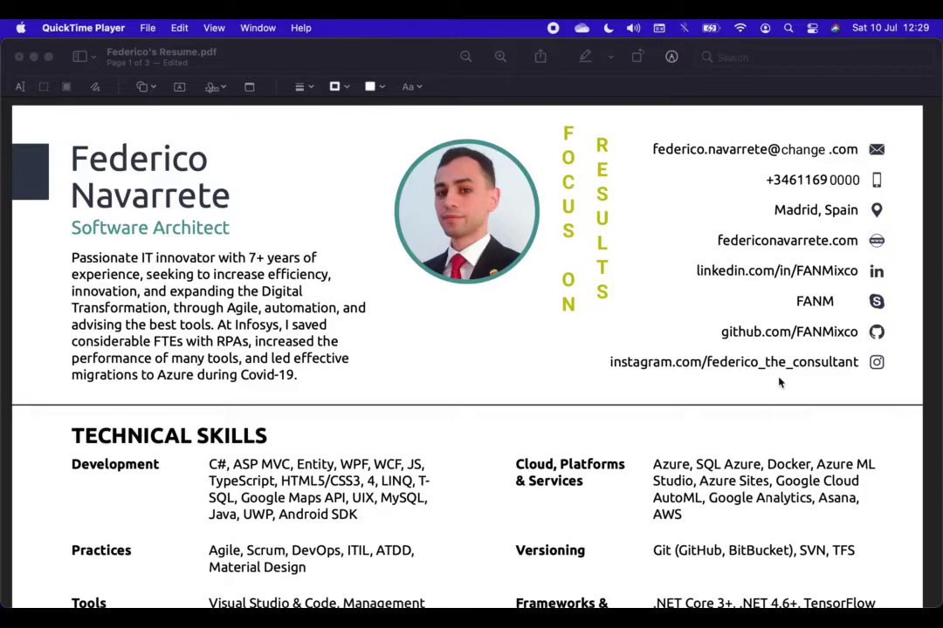
Scroll the résumé down to the Ericsson Software Architect entry in Work Experience
{"action": "scroll", "coordinate": [780, 383], "scroll_direction": "down", "scroll_amount": 7}
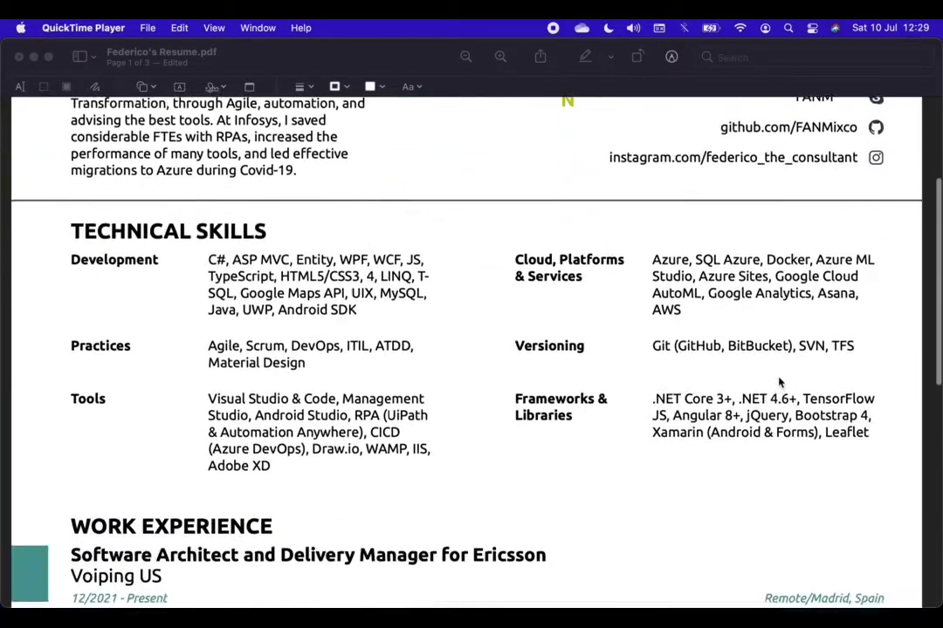
{"action": "scroll", "coordinate": [779, 382], "scroll_direction": "down", "scroll_amount": 1}
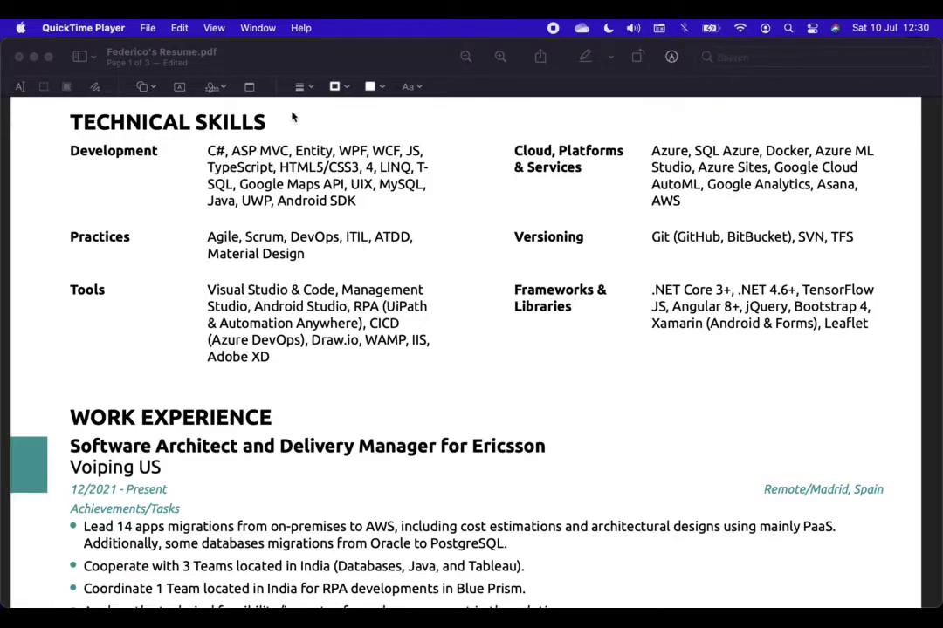
{"action": "scroll", "coordinate": [292, 116], "scroll_direction": "down", "scroll_amount": 10}
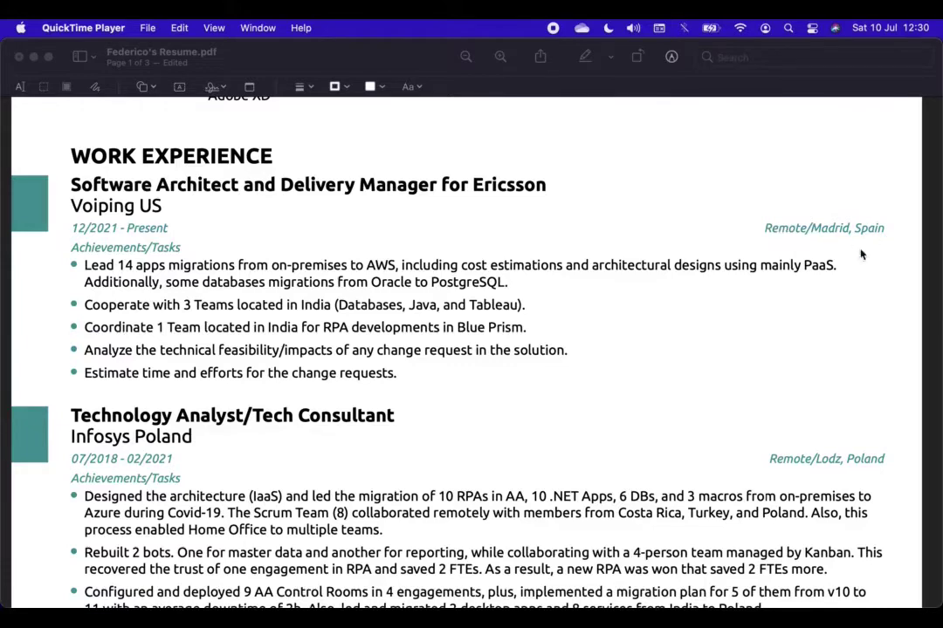
Scroll down to the Infosys Poland Technology Analyst bullets under Work Experience
{"action": "scroll", "coordinate": [623, 278], "scroll_direction": "down", "scroll_amount": 2}
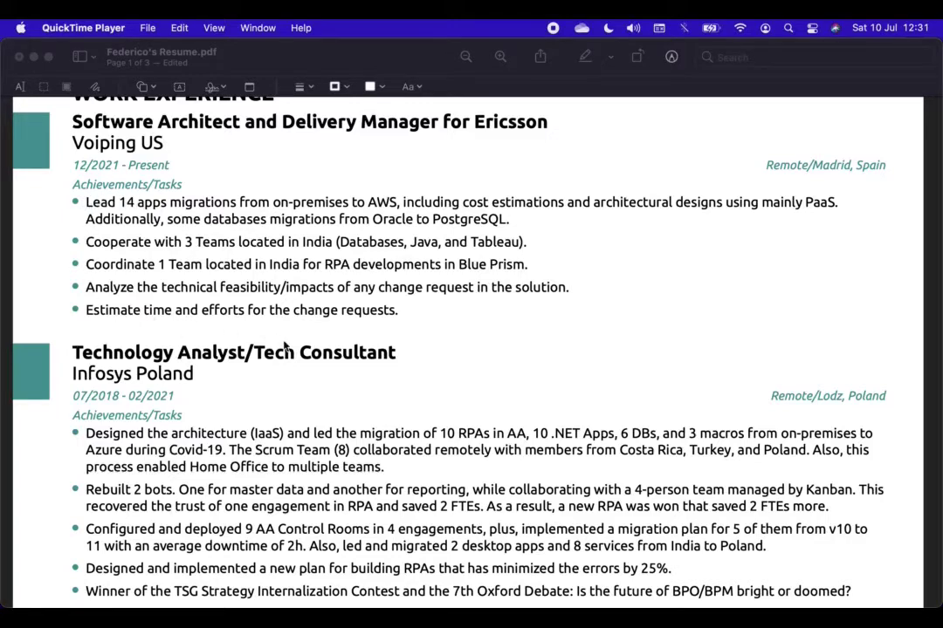
{"action": "scroll", "coordinate": [283, 345], "scroll_direction": "down", "scroll_amount": 5}
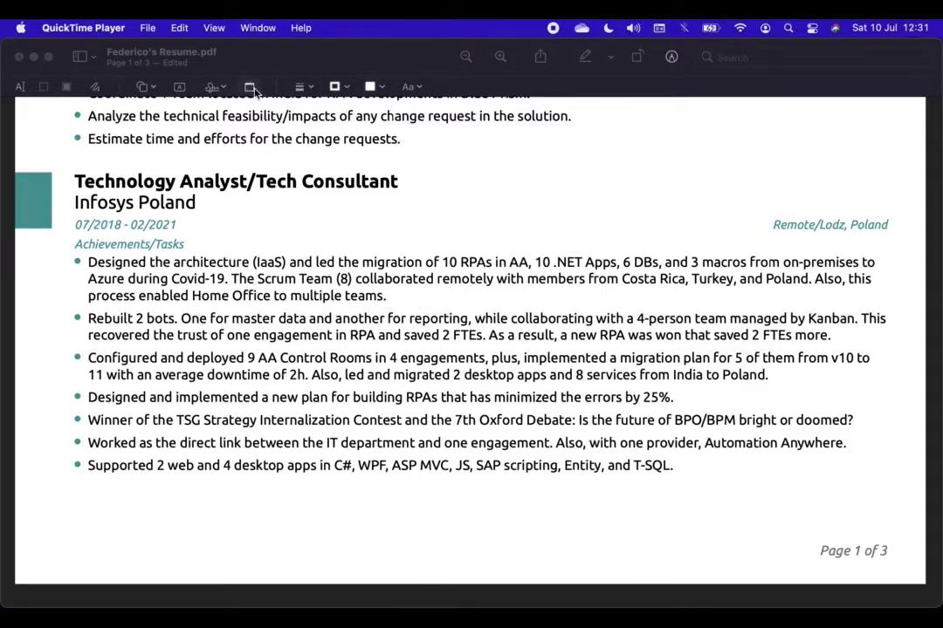
Add a new text box to page 1 near the last Infosys bullet
{"action": "left_click", "coordinate": [181, 87]}
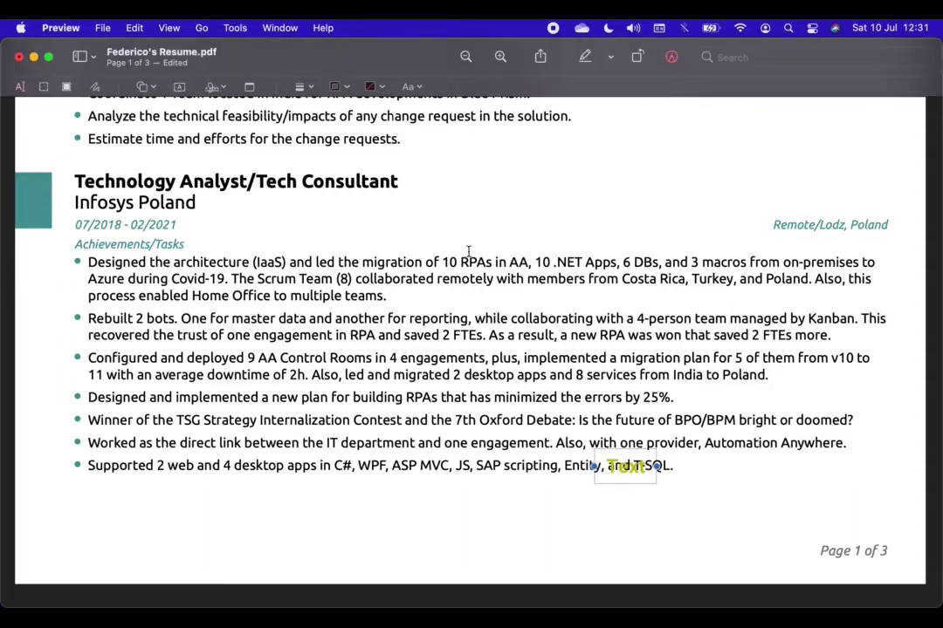
Move the new text box beside Infosys Poland and set its text colour to black
{"action": "mouse_move", "coordinate": [651, 457]}
{"action": "left_mouse_down"}
{"action": "mouse_move", "coordinate": [346, 216]}
{"action": "mouse_move", "coordinate": [289, 206]}
{"action": "left_mouse_up"}
{"action": "double_click", "coordinate": [262, 215]}
{"action": "left_click", "coordinate": [419, 87]}
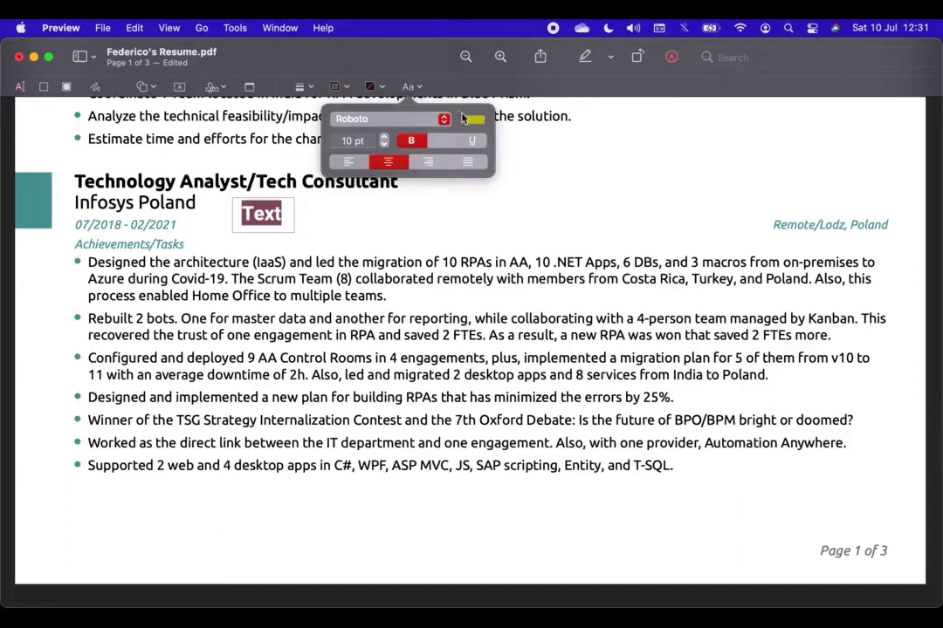
{"action": "left_click", "coordinate": [474, 120]}
{"action": "left_click", "coordinate": [530, 150]}
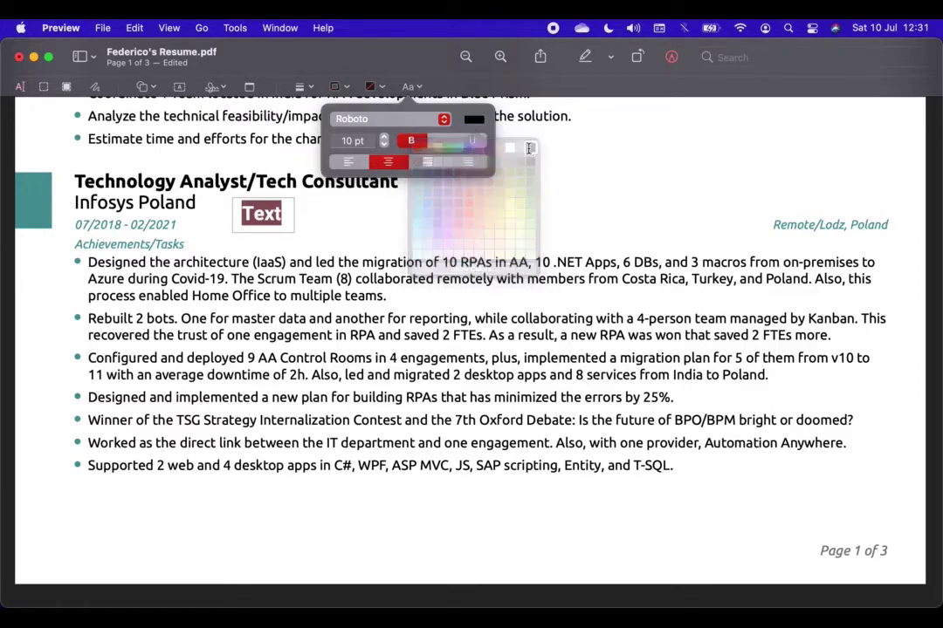
{"action": "left_click", "coordinate": [218, 179]}
Write 'Design an architect and work with people remotely in different countries.' and position the note
{"action": "type", "text": "Desi"}
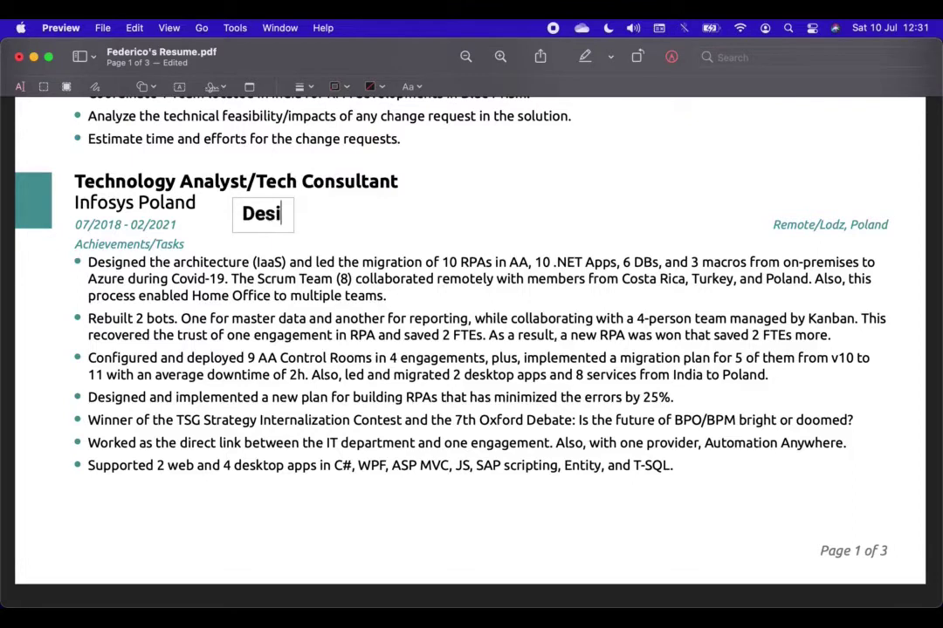
{"action": "type", "text": "gn a"}
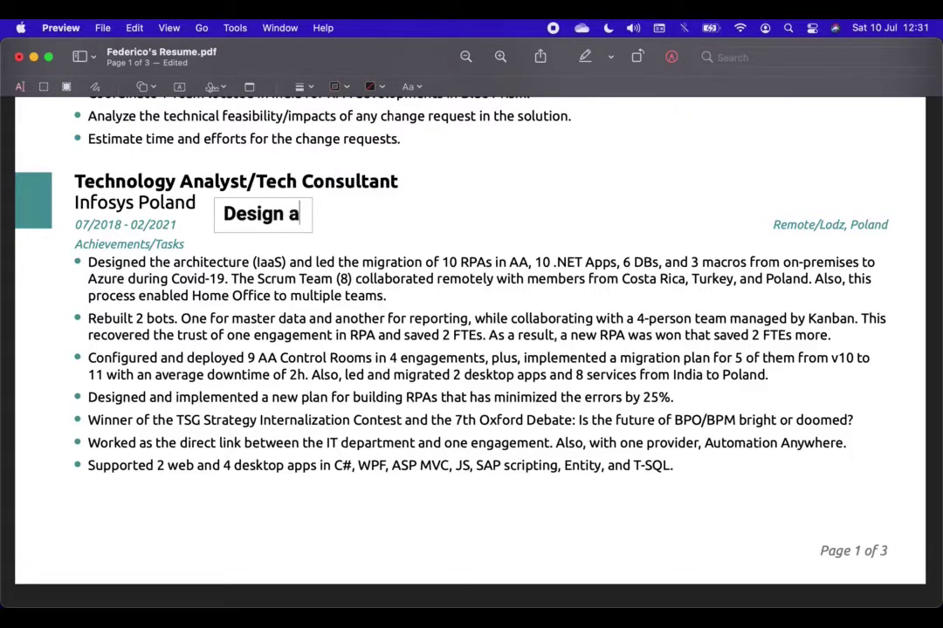
{"action": "type", "text": " n"}
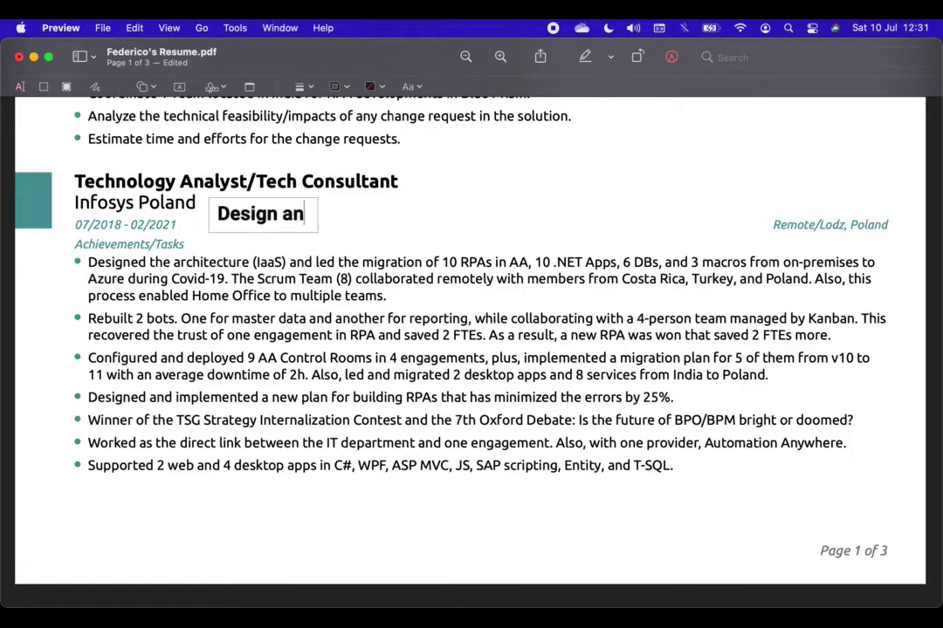
{"action": "type", "text": " architect and work"}
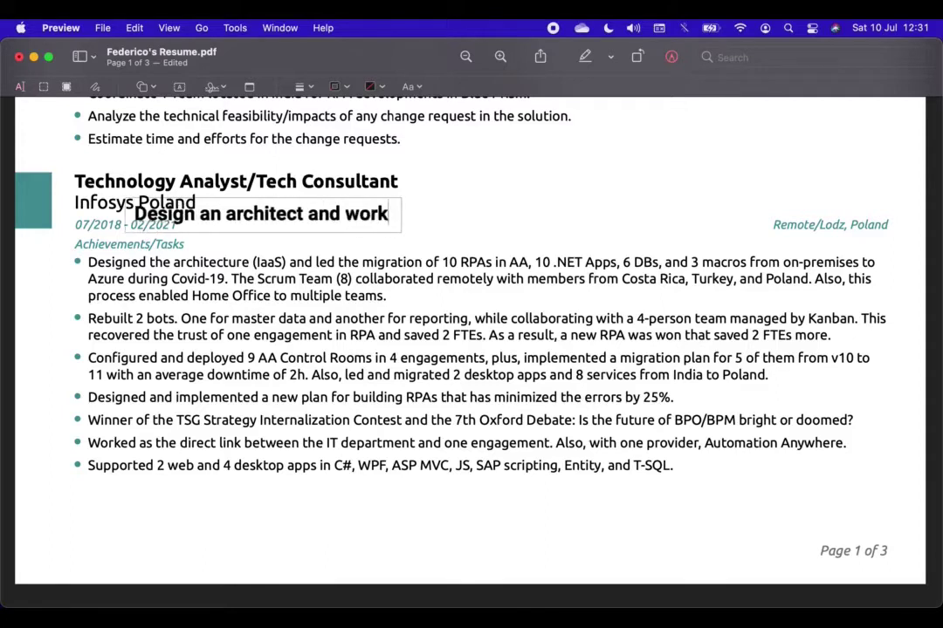
{"action": "type", "text": " with people remote in"}
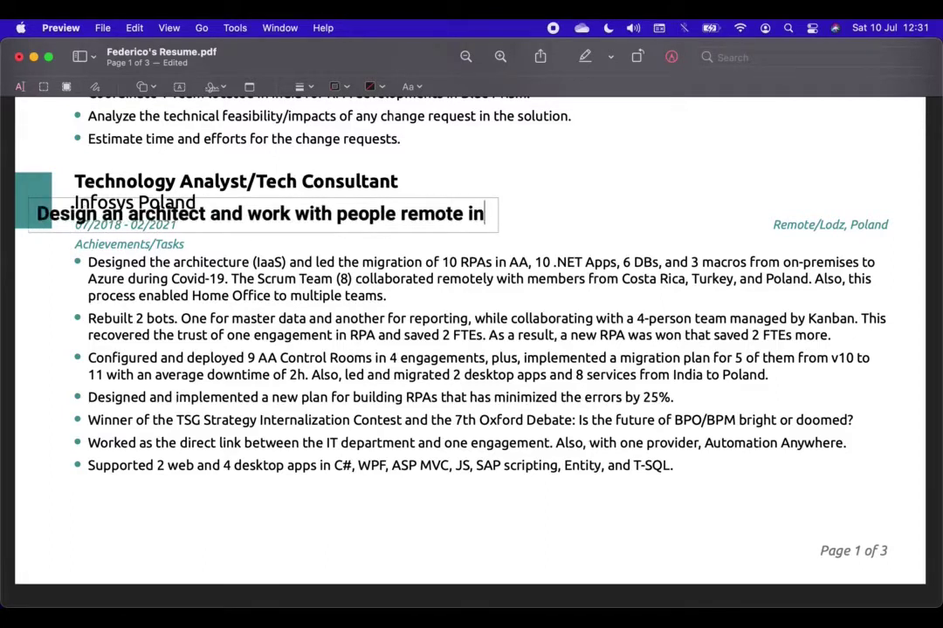
{"action": "key", "text": "BackSpace"}
{"action": "key", "text": "BackSpace"}
{"action": "key", "text": "BackSpace"}
{"action": "type", "text": "ly in different countries"}
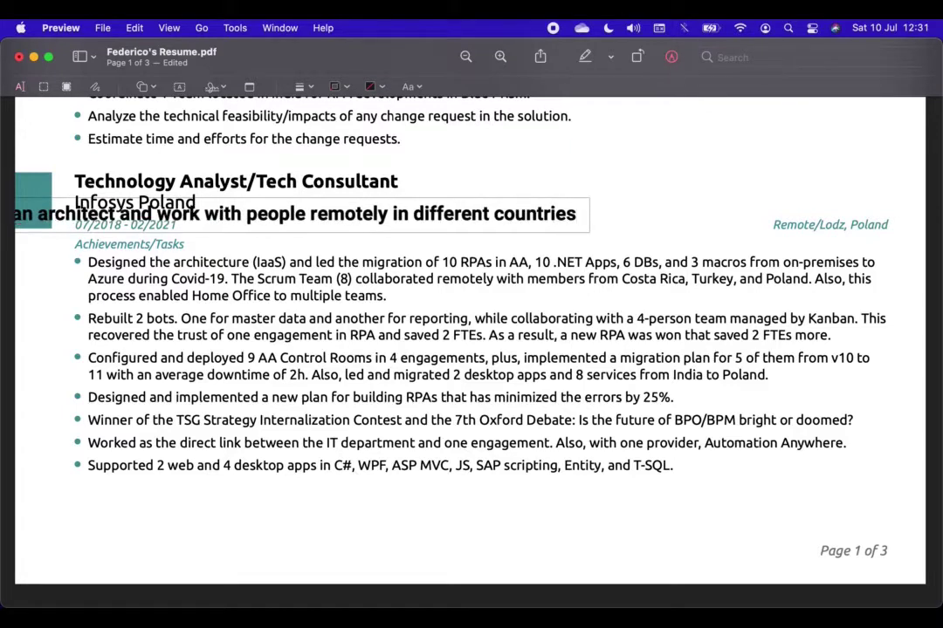
{"action": "type", "text": "."}
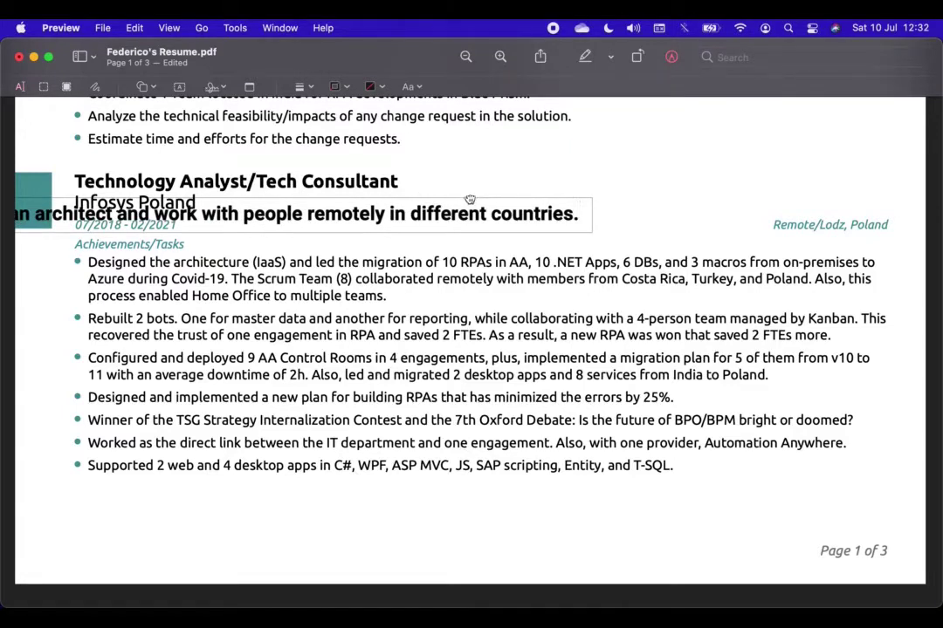
{"action": "mouse_move", "coordinate": [470, 200]}
{"action": "left_mouse_down"}
{"action": "mouse_move", "coordinate": [732, 194]}
{"action": "mouse_move", "coordinate": [728, 229]}
{"action": "left_mouse_up"}
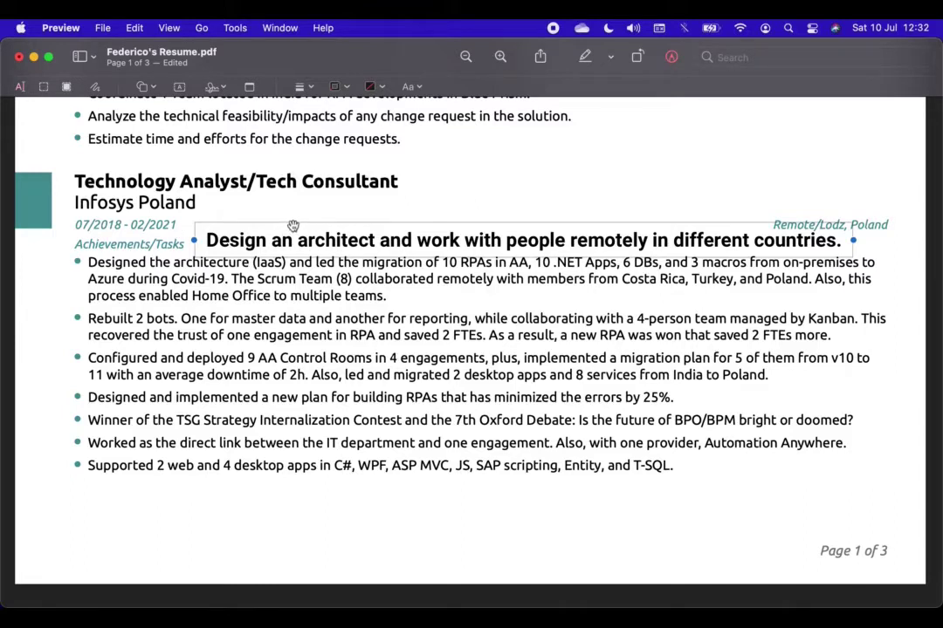
{"action": "left_click_drag", "start_coordinate": [293, 225], "coordinate": [279, 223]}
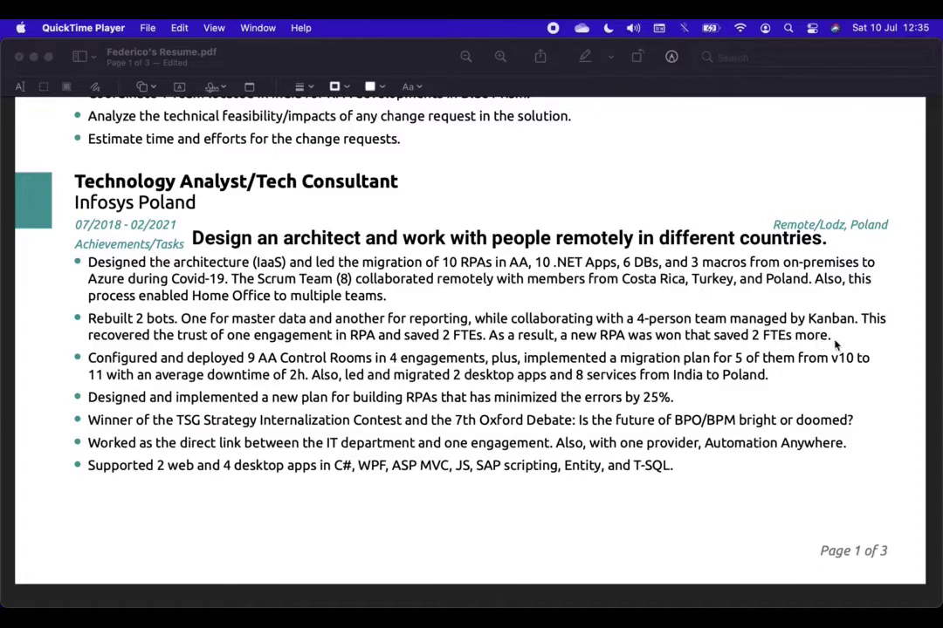
{"action": "left_click", "coordinate": [708, 304]}
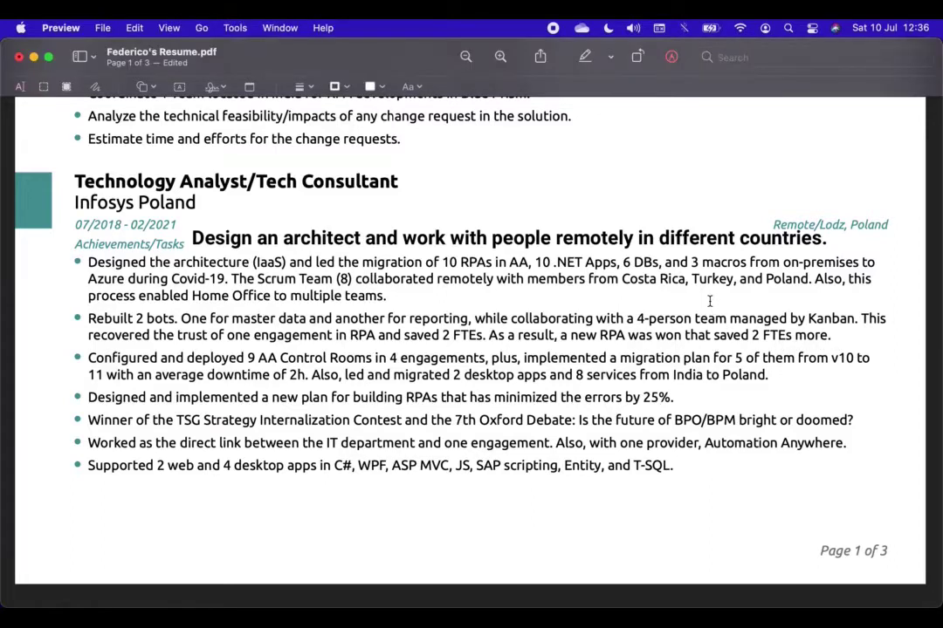
{"action": "left_click", "coordinate": [178, 86]}
Place a note reading 'Create bots with Automation Anywhere for Master Data and Reporting' after the Home Office line, shifted right
{"action": "mouse_move", "coordinate": [672, 496]}
{"action": "left_mouse_down"}
{"action": "mouse_move", "coordinate": [467, 264]}
{"action": "mouse_move", "coordinate": [450, 307]}
{"action": "left_mouse_up"}
{"action": "double_click", "coordinate": [451, 306]}
{"action": "type", "text": "C"}
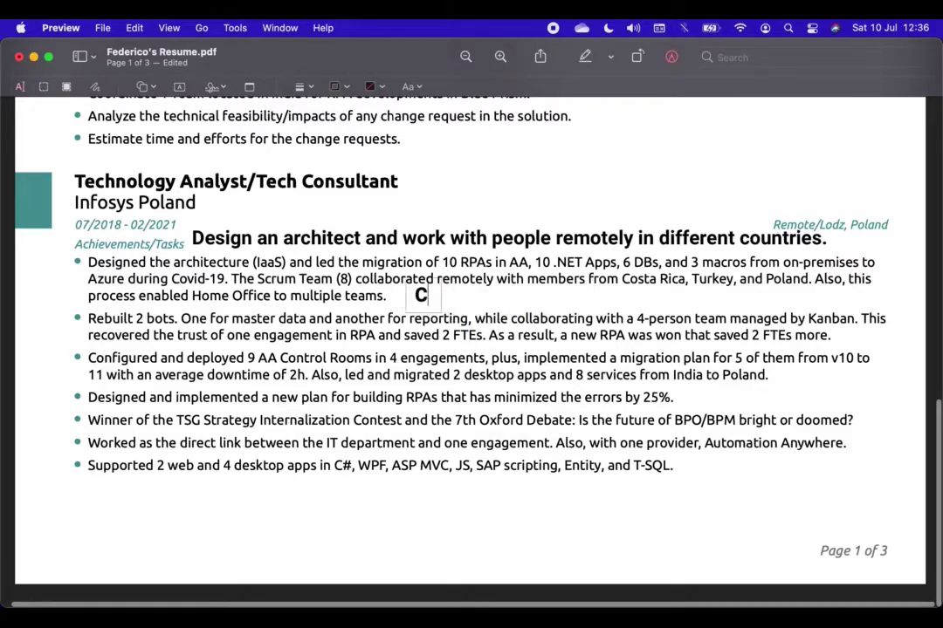
{"action": "type", "text": "reate bots with"}
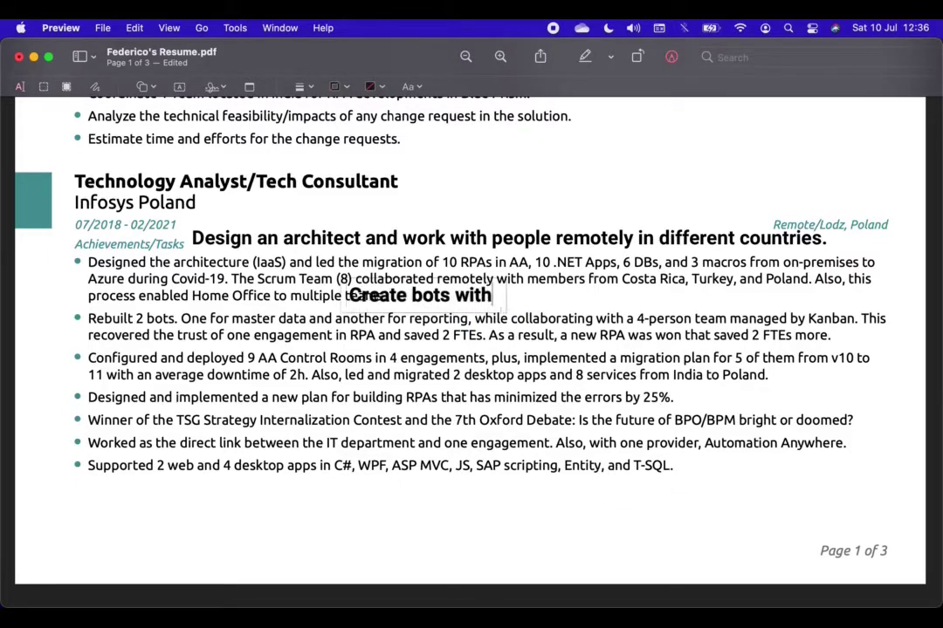
{"action": "type", "text": " Automation Anywhere"}
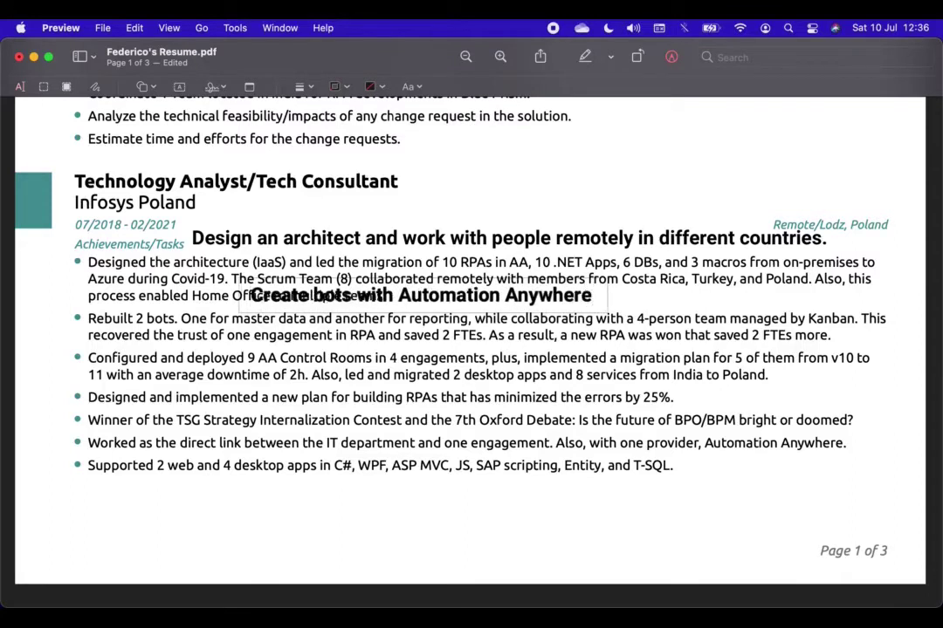
{"action": "type", "text": " for Master Data an"}
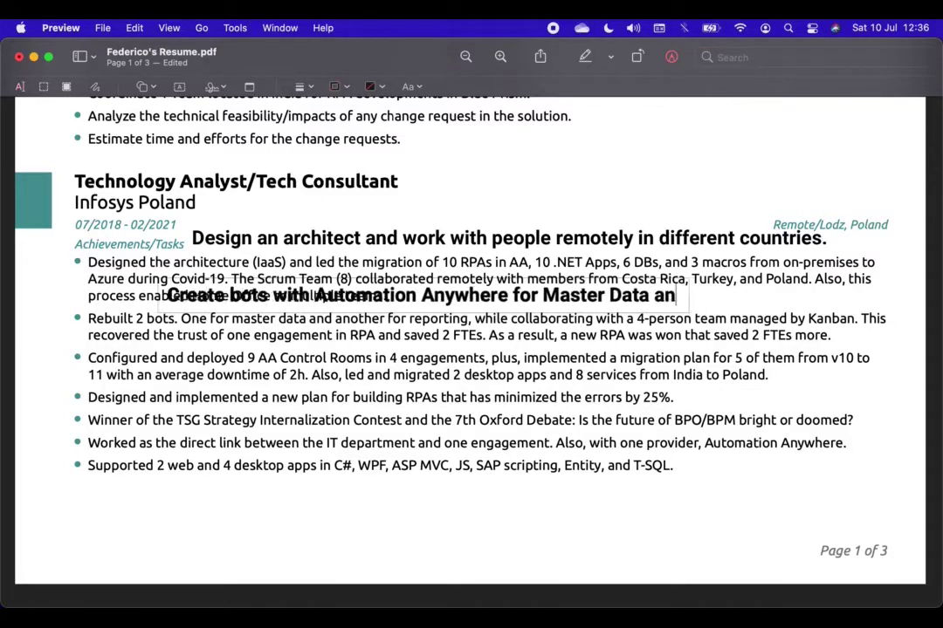
{"action": "type", "text": "d Reporting"}
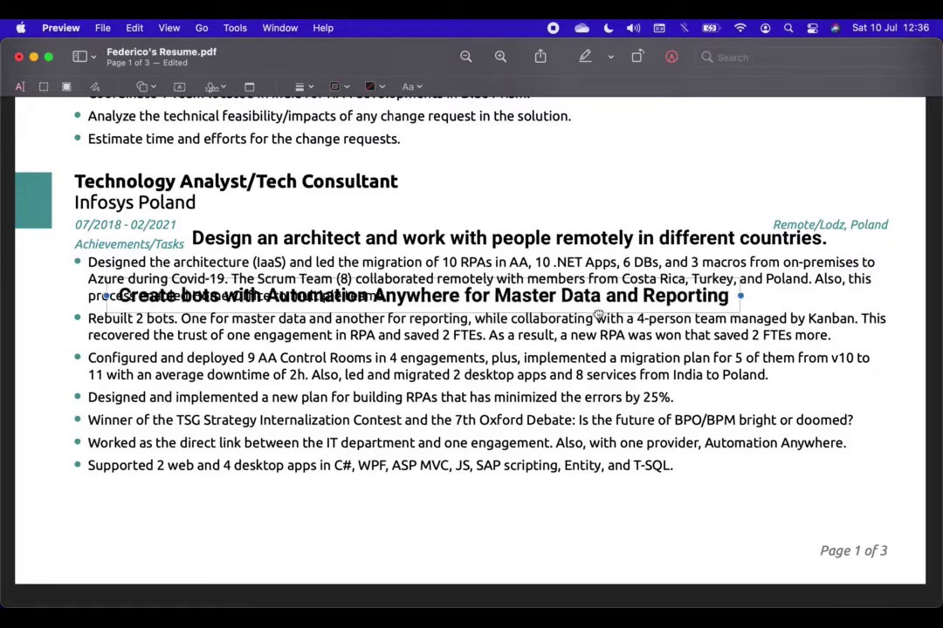
{"action": "left_click_drag", "start_coordinate": [598, 313], "coordinate": [748, 312]}
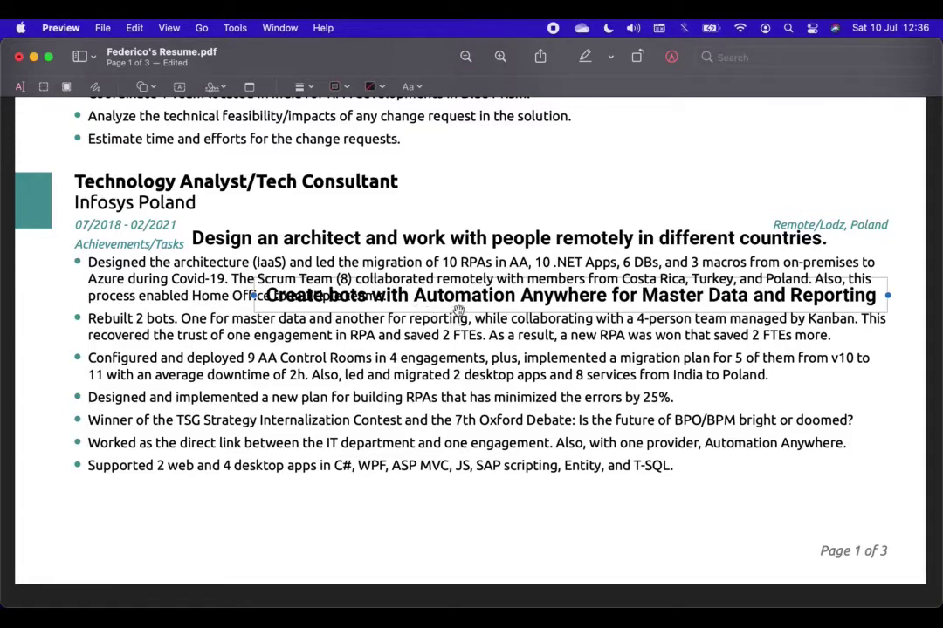
{"action": "left_click_drag", "start_coordinate": [458, 315], "coordinate": [594, 319]}
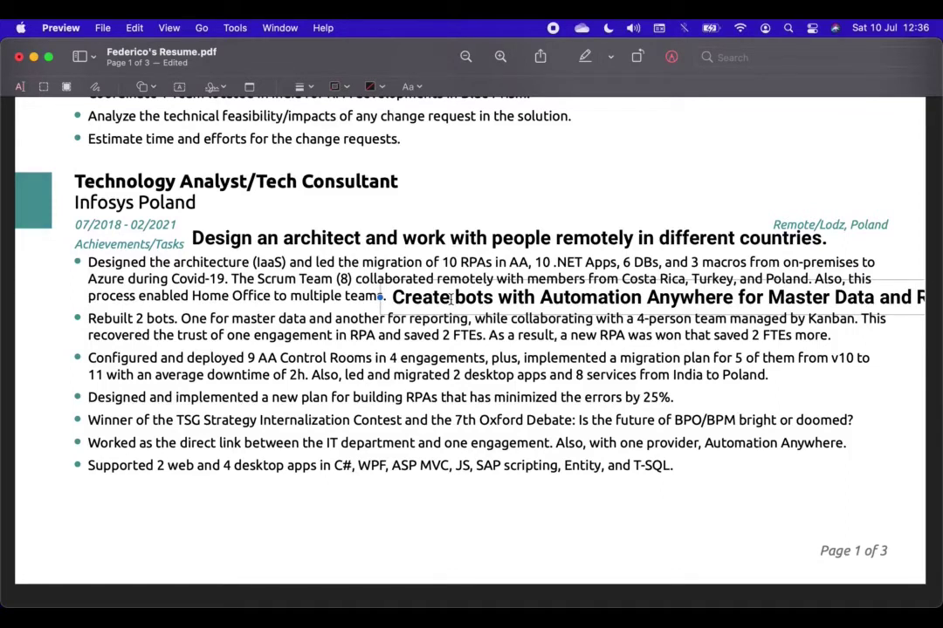
{"action": "left_click", "coordinate": [448, 330]}
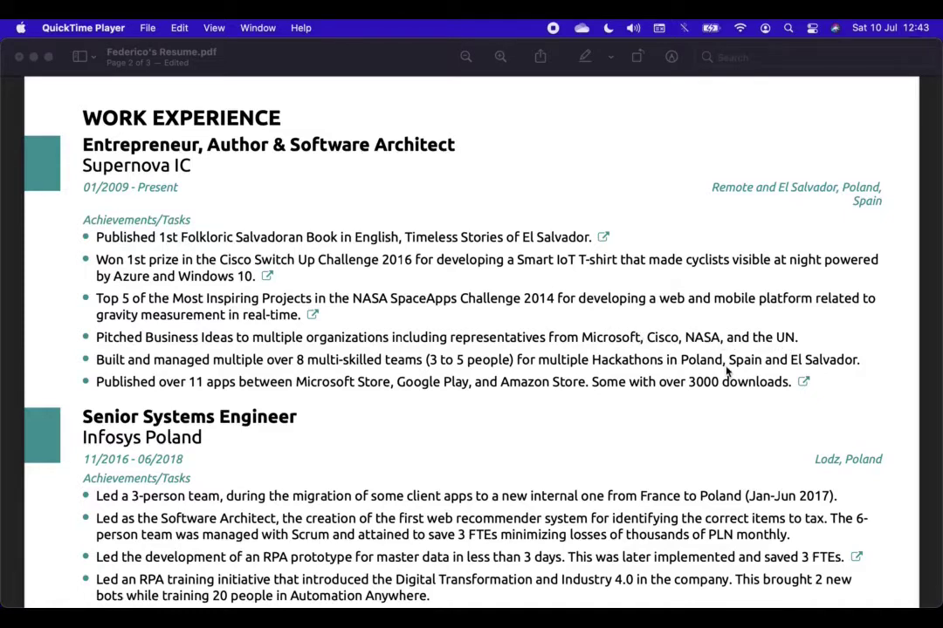
Scroll through page 2 of the CV down to the Soft Skills tags and page footer
{"action": "scroll", "coordinate": [726, 371], "scroll_direction": "down", "scroll_amount": 5}
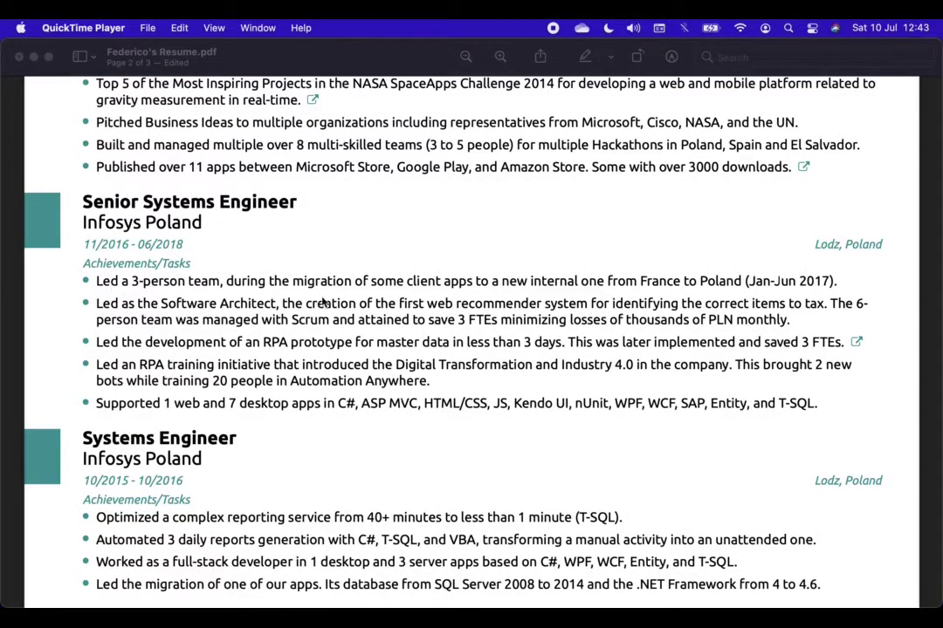
{"action": "scroll", "coordinate": [227, 416], "scroll_direction": "down", "scroll_amount": 1}
{"action": "scroll", "coordinate": [227, 416], "scroll_direction": "down", "scroll_amount": 2}
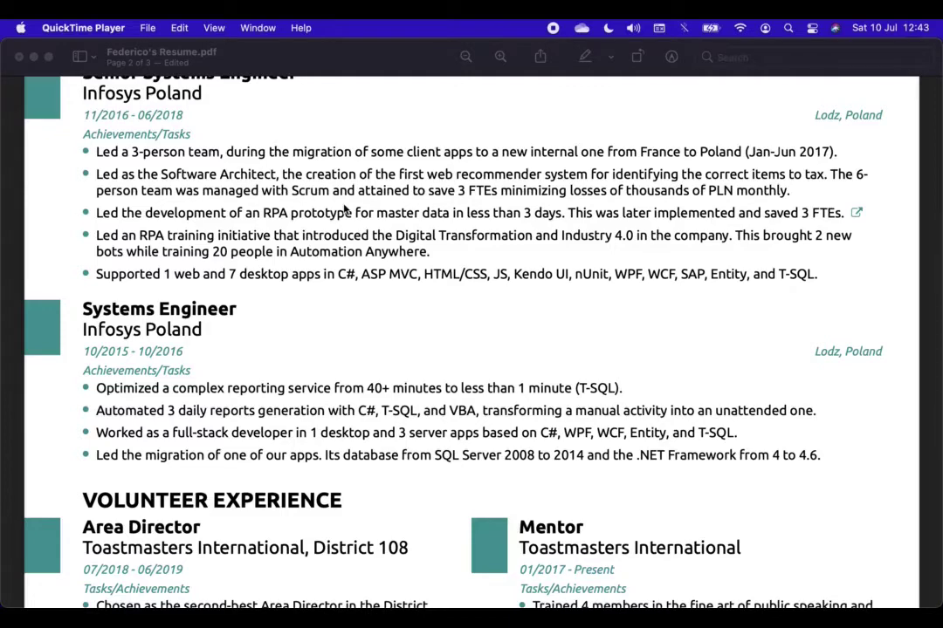
{"action": "scroll", "coordinate": [345, 210], "scroll_direction": "down", "scroll_amount": 6}
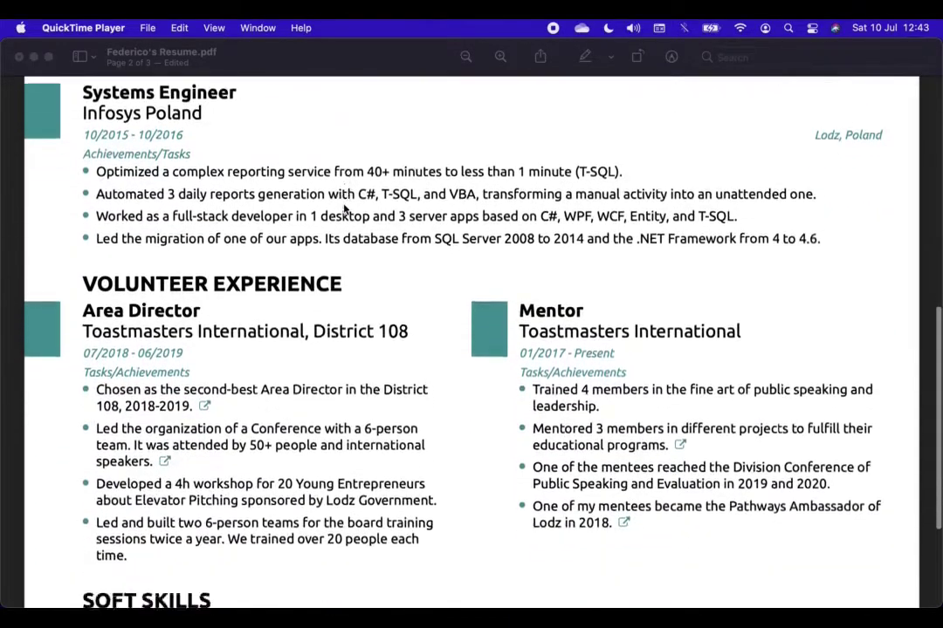
{"action": "scroll", "coordinate": [344, 209], "scroll_direction": "down", "scroll_amount": 3}
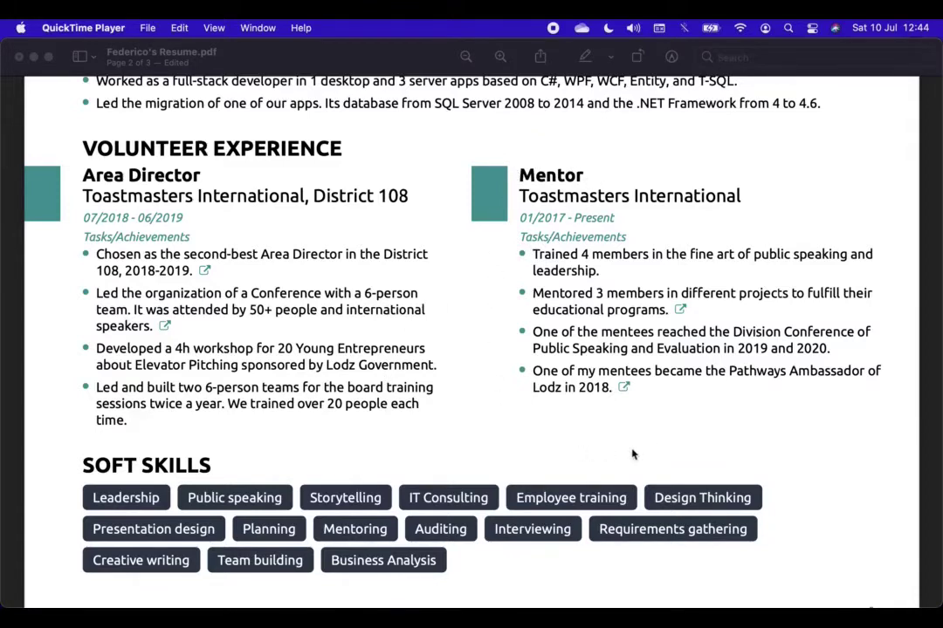
{"action": "scroll", "coordinate": [656, 447], "scroll_direction": "down", "scroll_amount": 2}
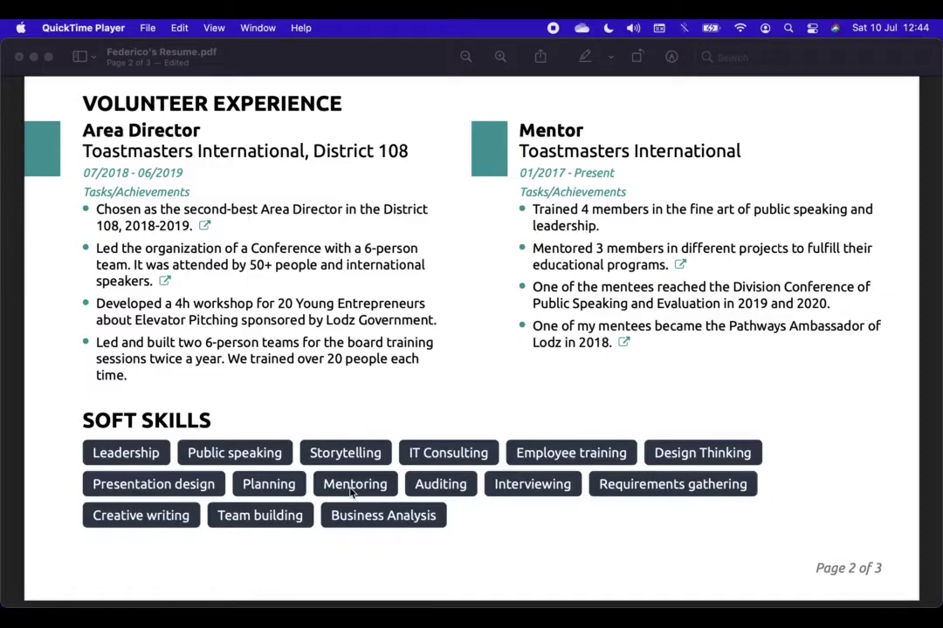
{"action": "scroll", "coordinate": [350, 493], "scroll_direction": "down", "scroll_amount": 1}
Scroll through page 3 of the CV down to the References section
{"action": "scroll", "coordinate": [349, 493], "scroll_direction": "down", "scroll_amount": 10}
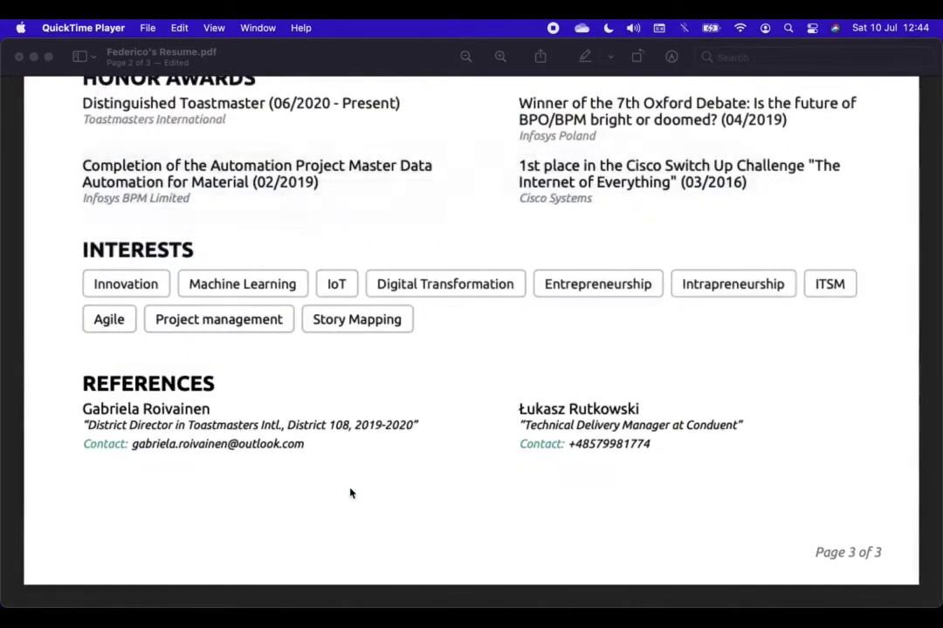
{"action": "scroll", "coordinate": [349, 493], "scroll_direction": "up", "scroll_amount": 10}
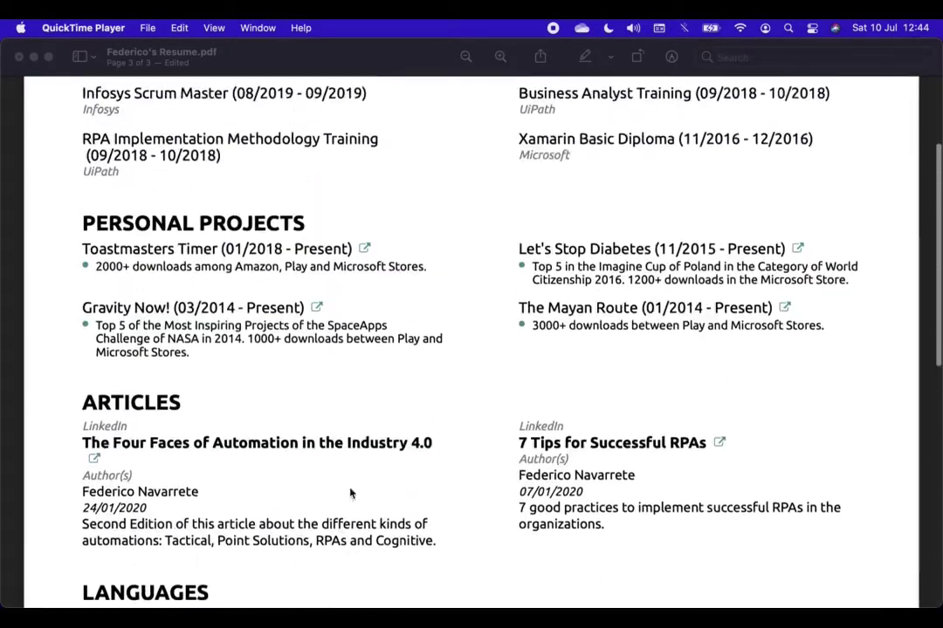
{"action": "scroll", "coordinate": [349, 493], "scroll_direction": "up", "scroll_amount": 3}
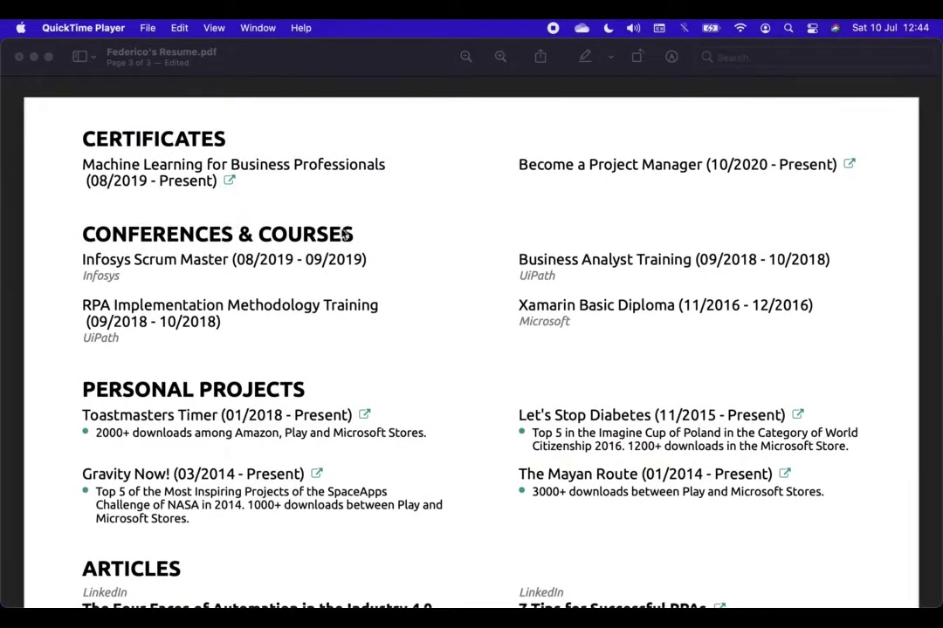
{"action": "scroll", "coordinate": [368, 235], "scroll_direction": "down", "scroll_amount": 3}
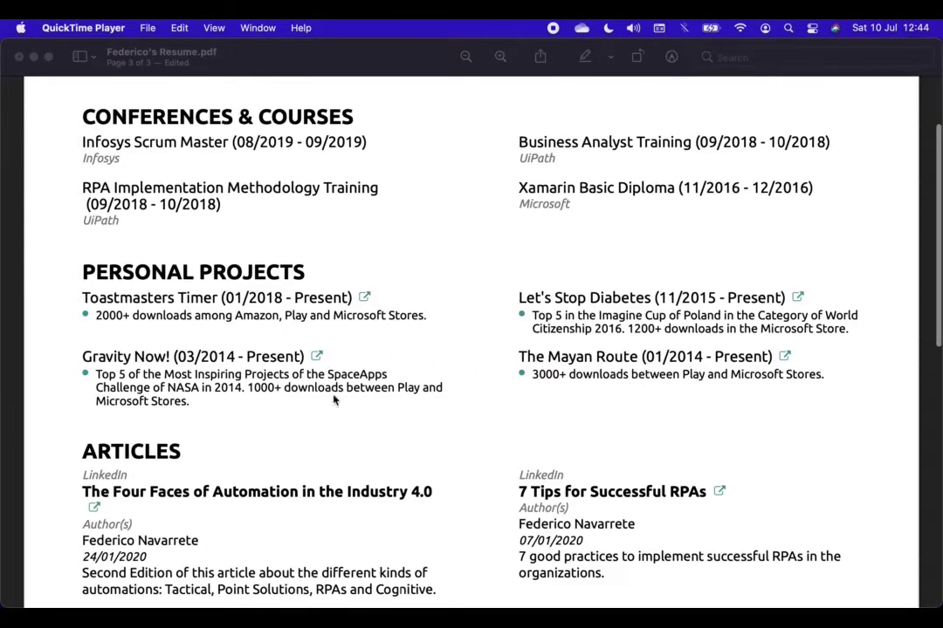
{"action": "scroll", "coordinate": [288, 336], "scroll_direction": "down", "scroll_amount": 5}
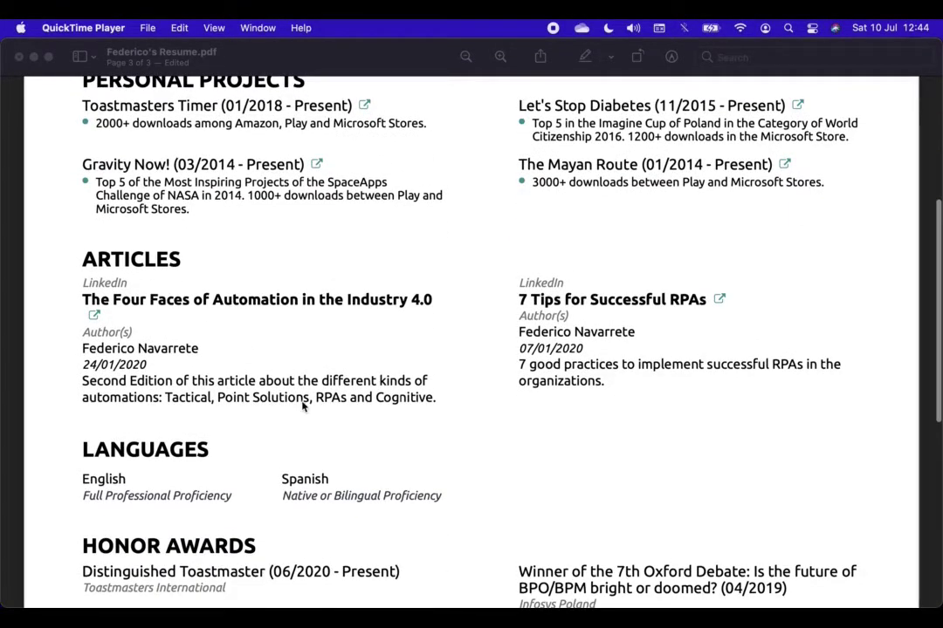
{"action": "scroll", "coordinate": [491, 451], "scroll_direction": "down", "scroll_amount": 3}
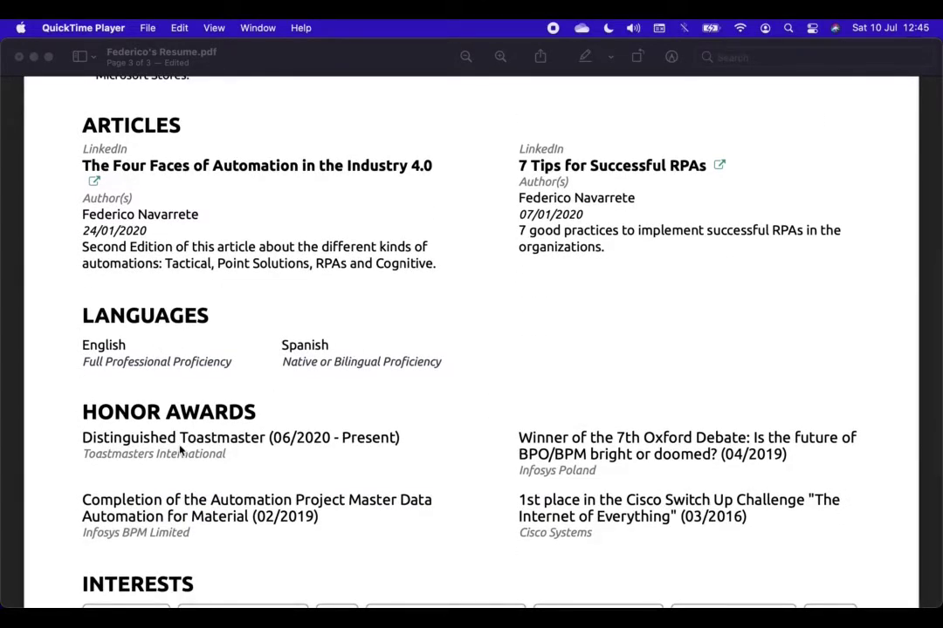
{"action": "scroll", "coordinate": [181, 450], "scroll_direction": "down", "scroll_amount": 4}
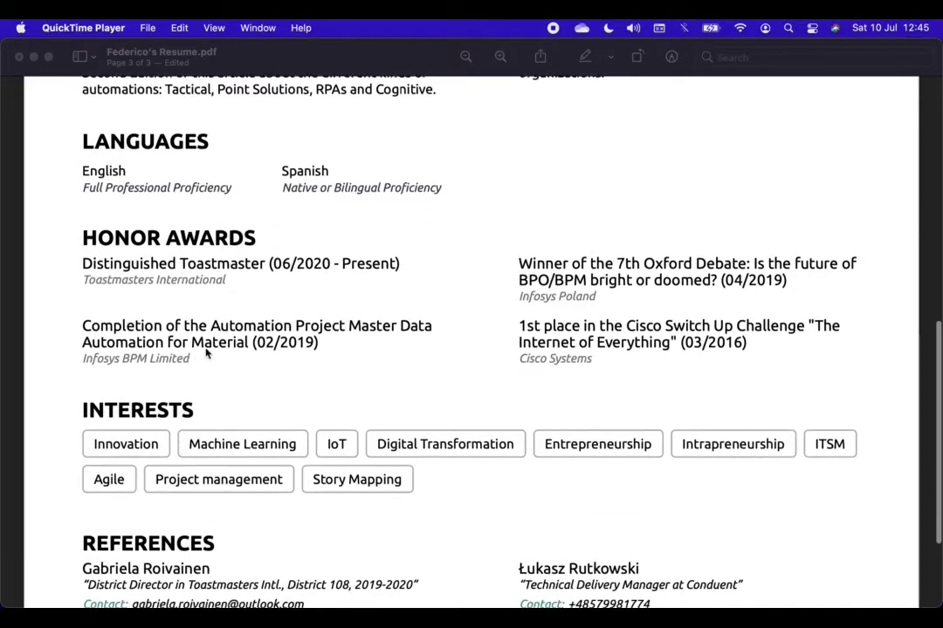
{"action": "scroll", "coordinate": [205, 351], "scroll_direction": "down", "scroll_amount": 3}
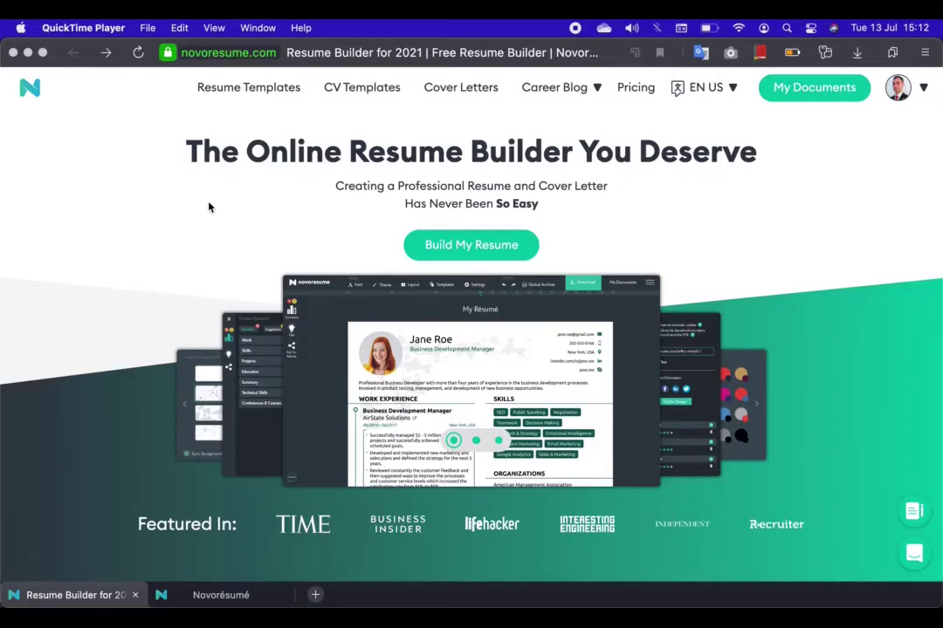
Open the free template gallery and browse the resume and senior CV templates
{"action": "scroll", "coordinate": [208, 207], "scroll_direction": "down", "scroll_amount": 8}
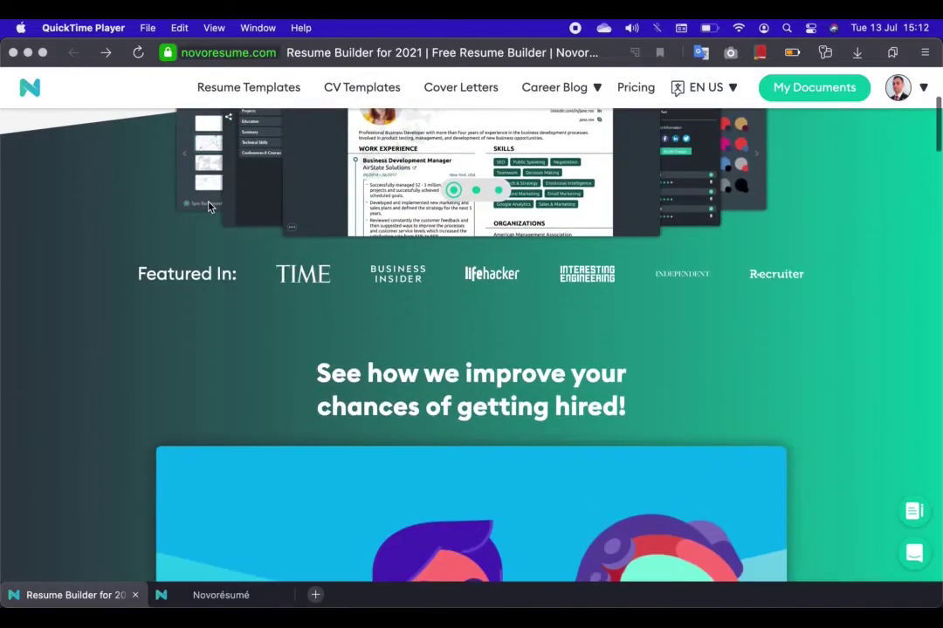
{"action": "scroll", "coordinate": [209, 206], "scroll_direction": "down", "scroll_amount": 4}
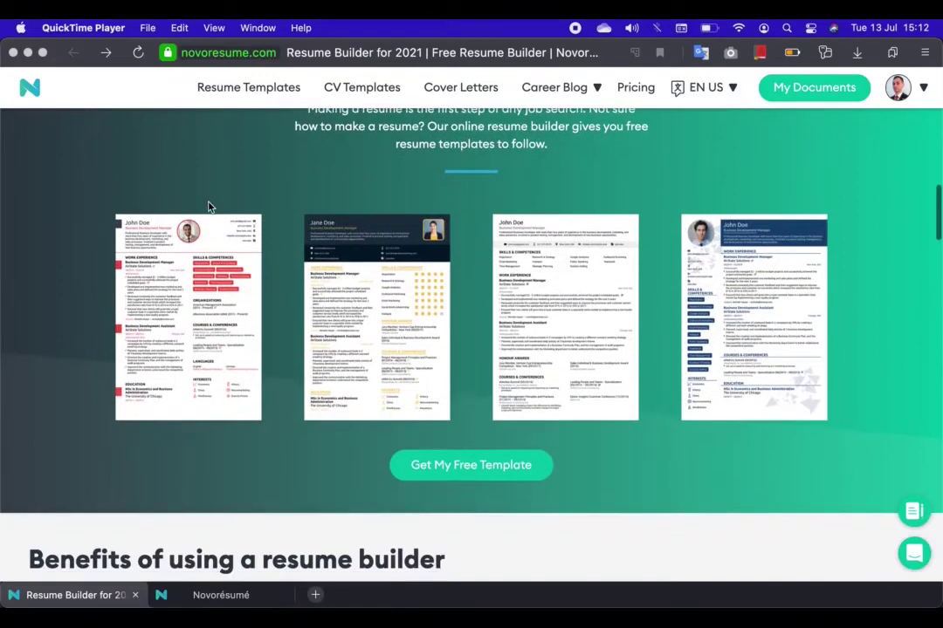
{"action": "left_click", "coordinate": [467, 466]}
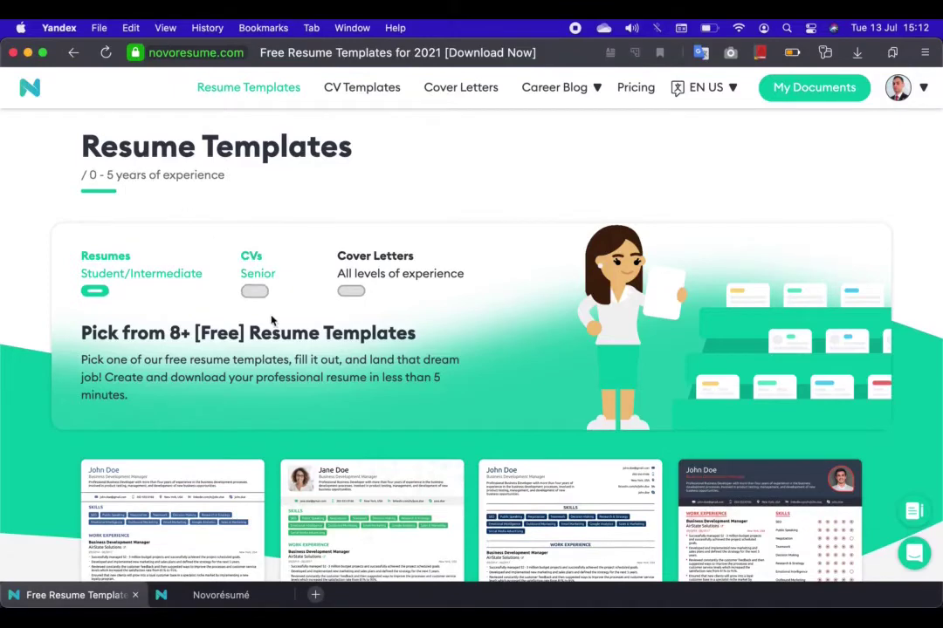
{"action": "scroll", "coordinate": [266, 379], "scroll_direction": "down", "scroll_amount": 3}
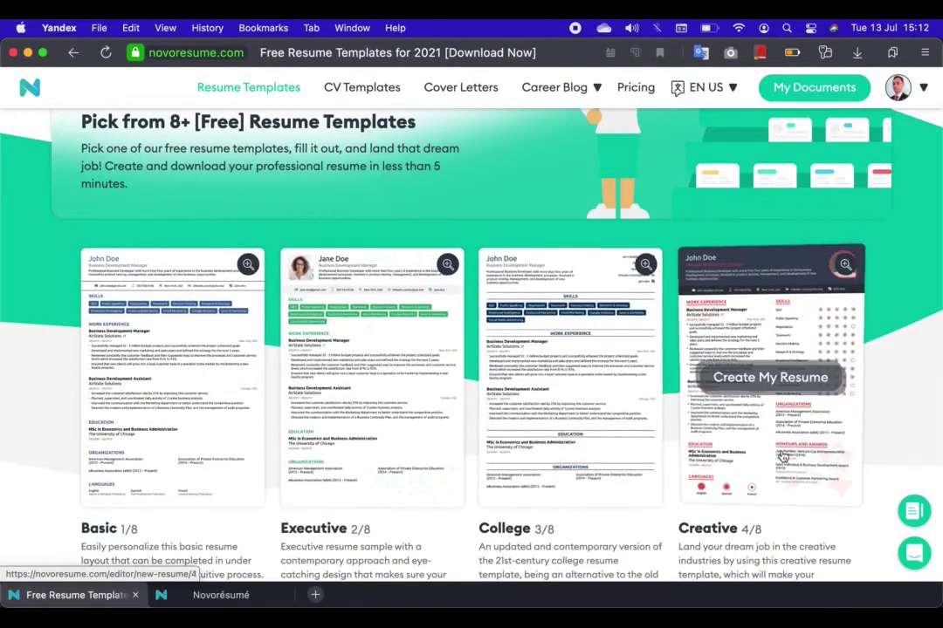
{"action": "scroll", "coordinate": [493, 290], "scroll_direction": "up", "scroll_amount": 1}
{"action": "scroll", "coordinate": [493, 290], "scroll_direction": "up", "scroll_amount": 3}
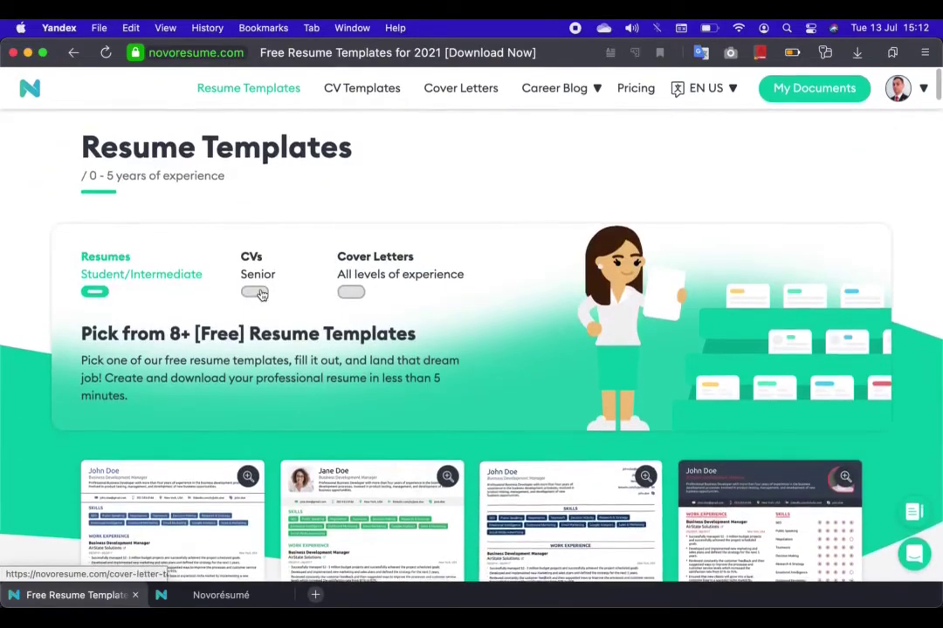
{"action": "left_click", "coordinate": [255, 294]}
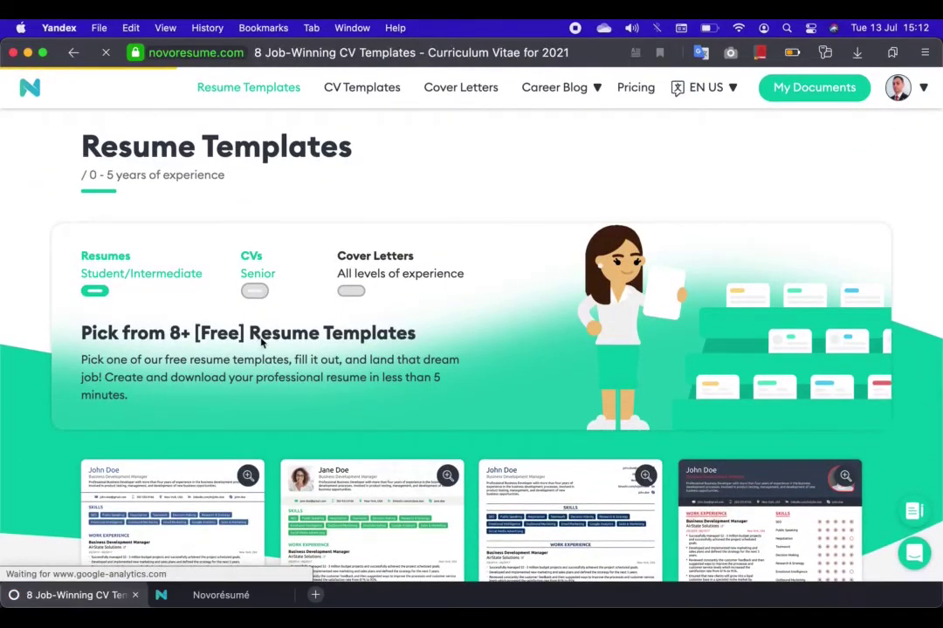
{"action": "scroll", "coordinate": [266, 343], "scroll_direction": "down", "scroll_amount": 4}
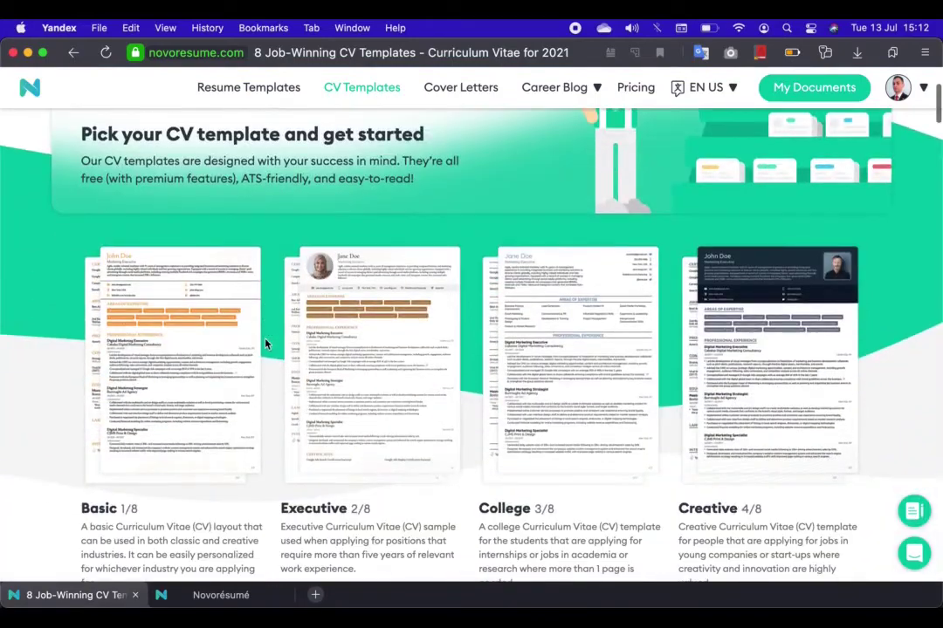
{"action": "scroll", "coordinate": [446, 267], "scroll_direction": "up", "scroll_amount": 4}
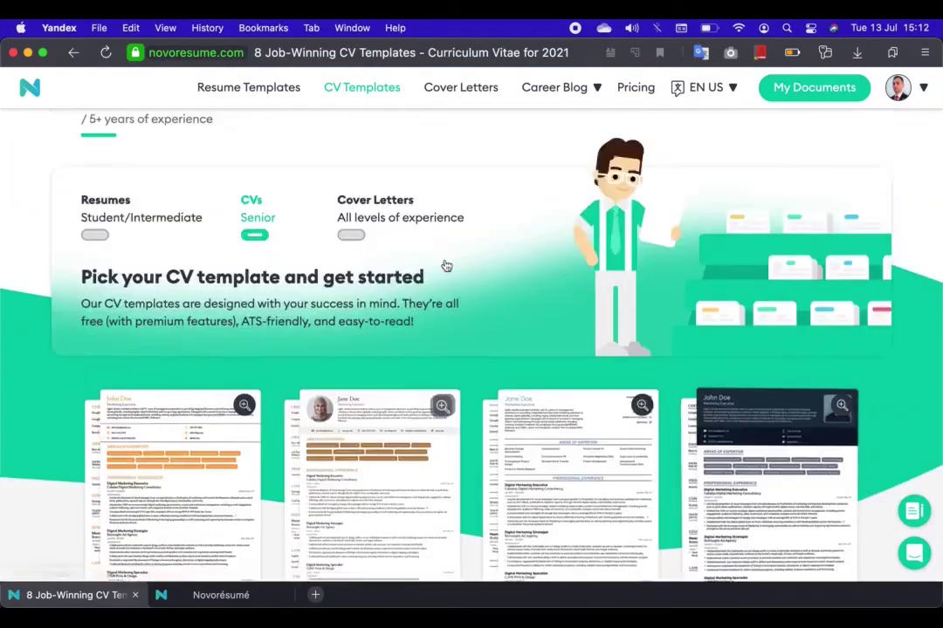
Browse the cover letter templates, then return to the CV in the resume editor
{"action": "left_click", "coordinate": [351, 293]}
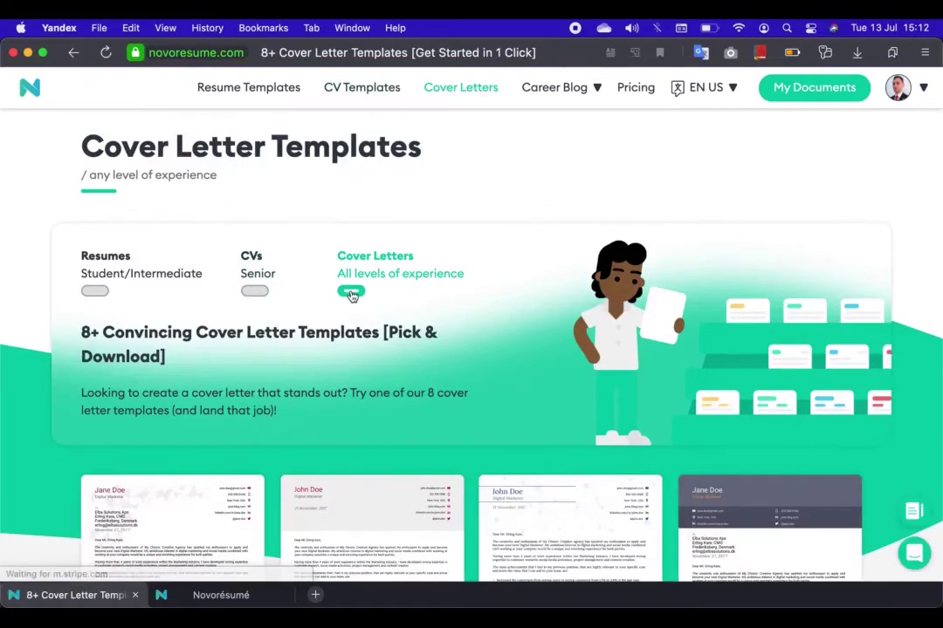
{"action": "scroll", "coordinate": [350, 295], "scroll_direction": "down", "scroll_amount": 4}
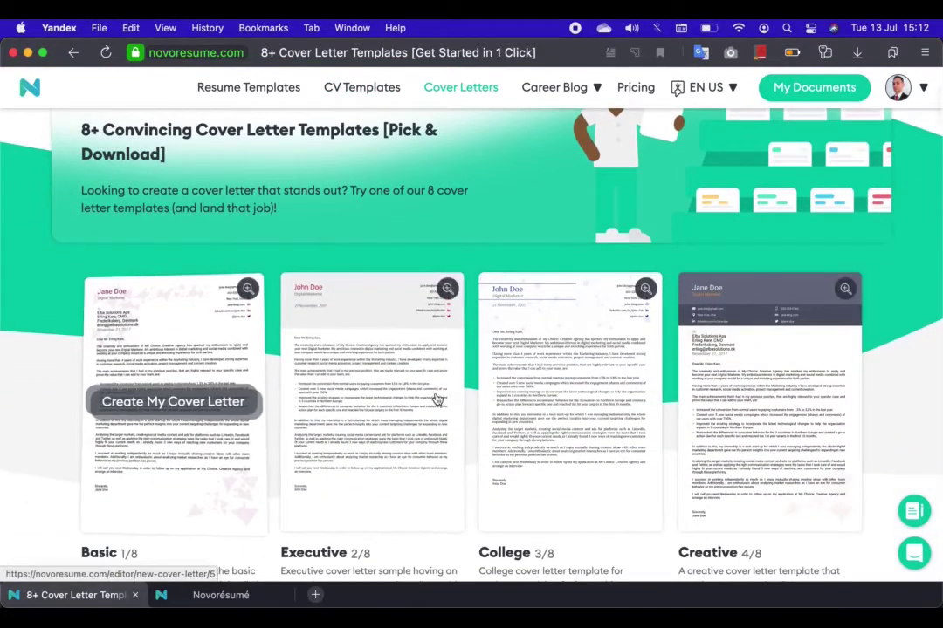
{"action": "mouse_move", "coordinate": [813, 402]}
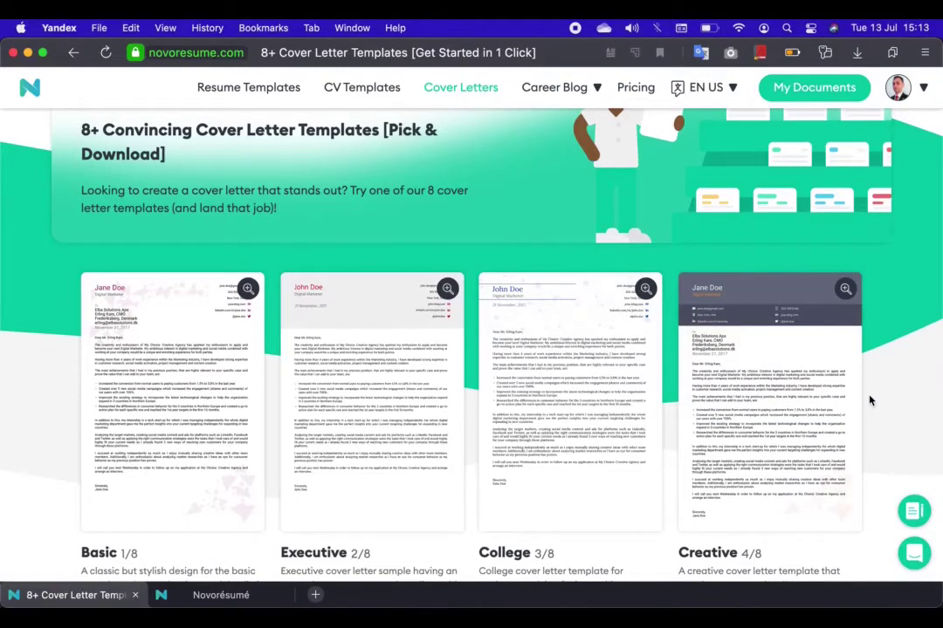
{"action": "scroll", "coordinate": [869, 401], "scroll_direction": "up", "scroll_amount": 3}
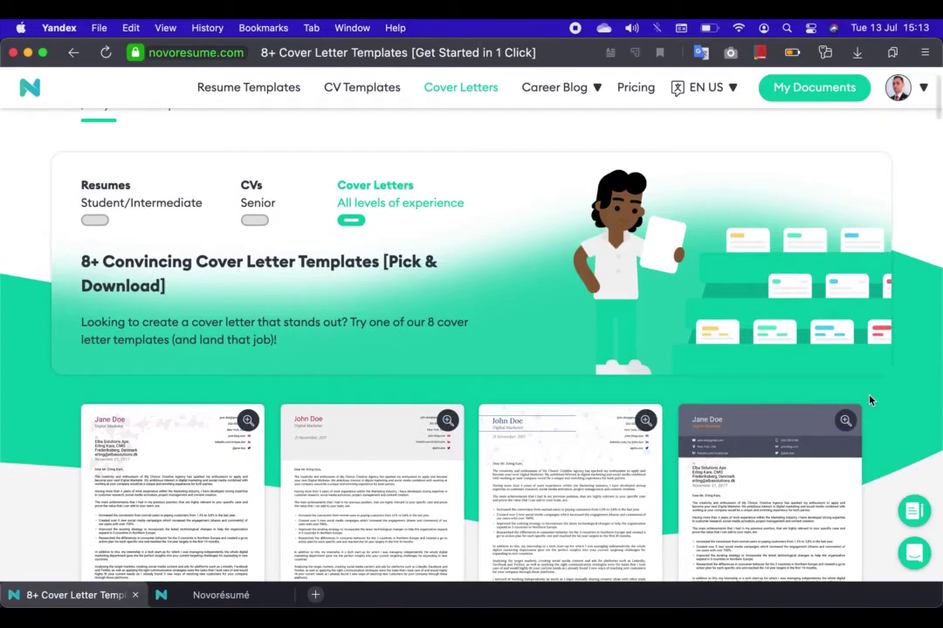
{"action": "left_click", "coordinate": [220, 601]}
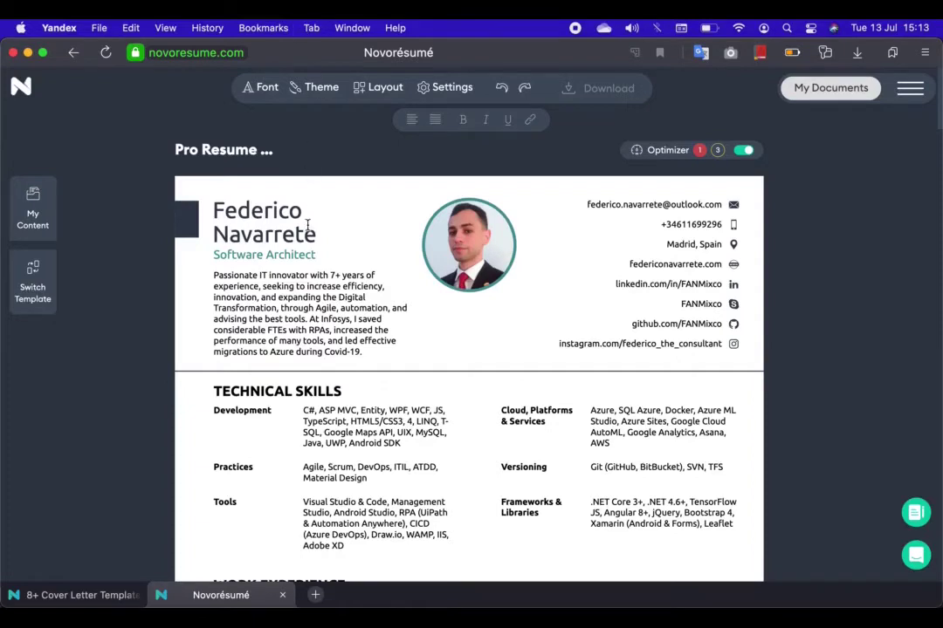
View the section layout, colour theme and general/footer settings, then close them
{"action": "left_click", "coordinate": [382, 92]}
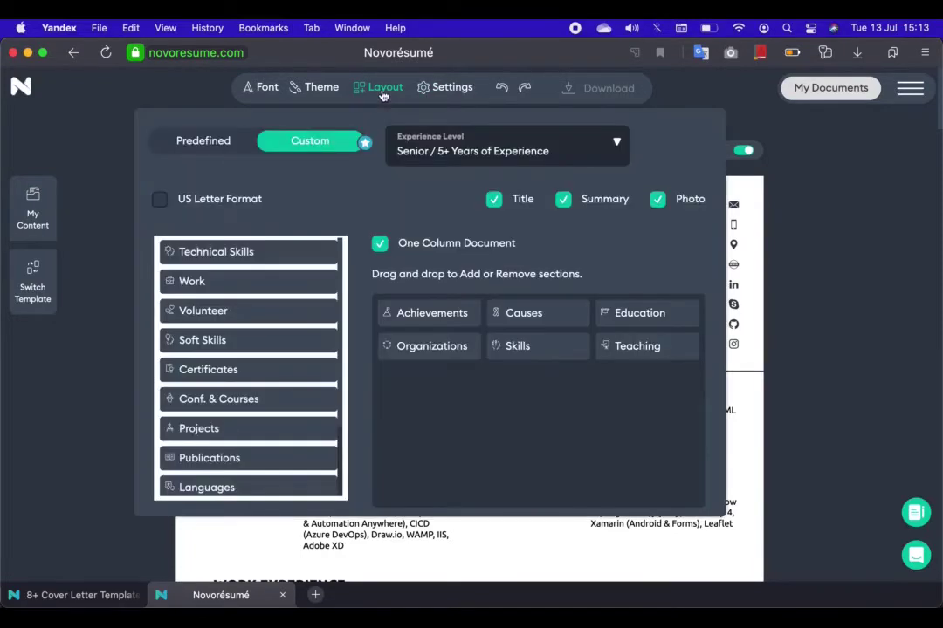
{"action": "left_click", "coordinate": [321, 88]}
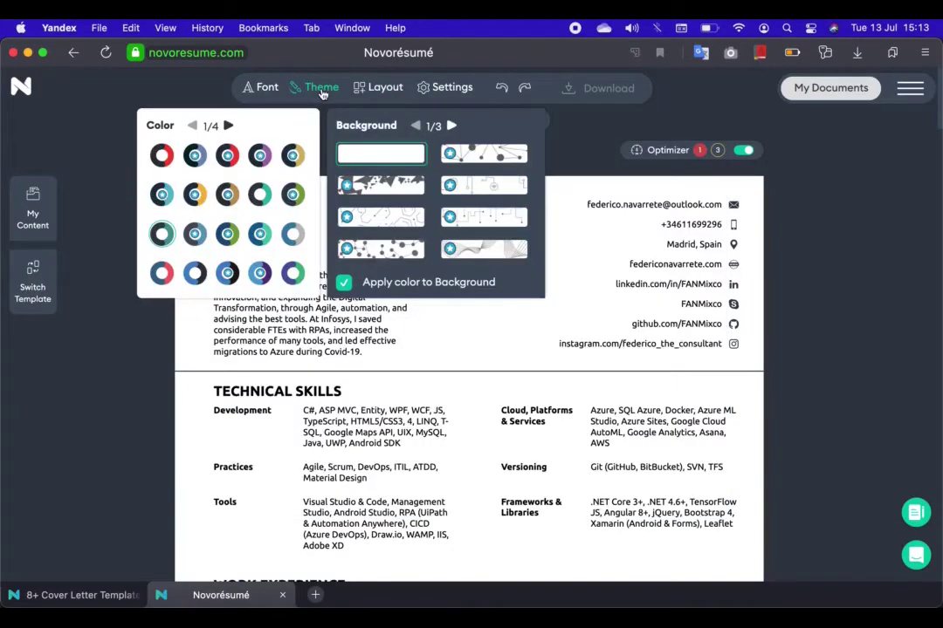
{"action": "left_click", "coordinate": [450, 88]}
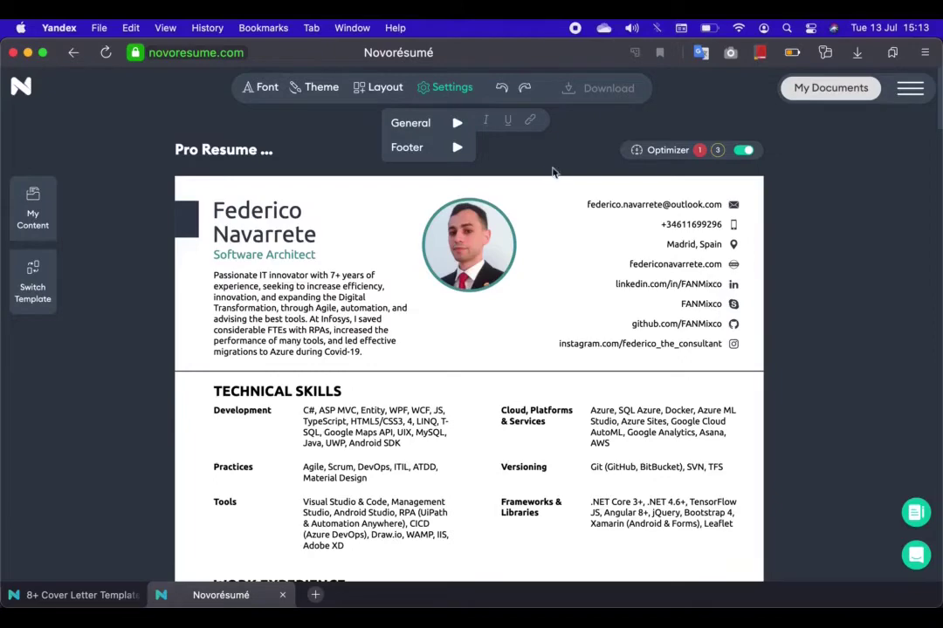
{"action": "left_click", "coordinate": [558, 170]}
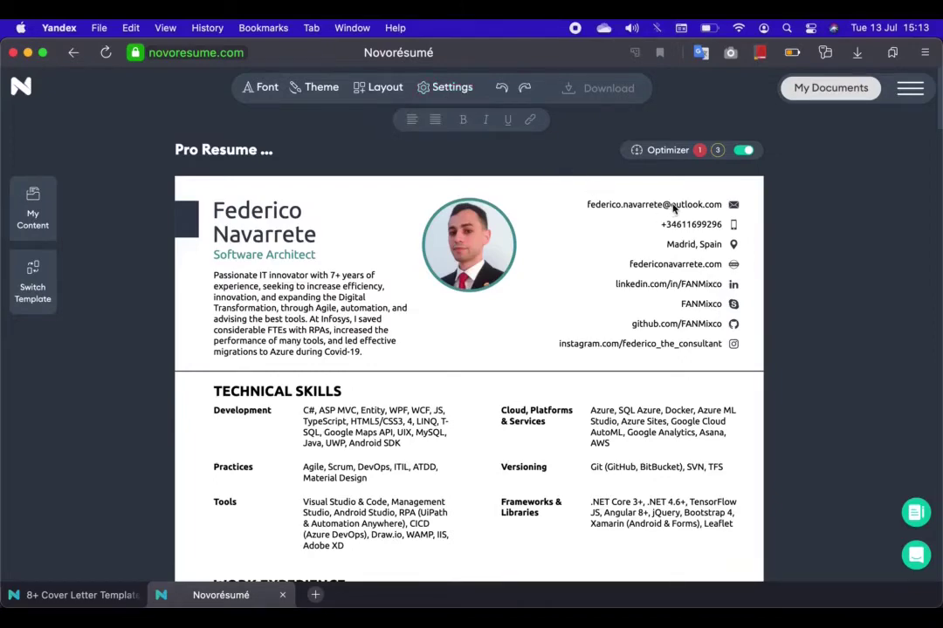
Inspect the contact details and discard them unchanged
{"action": "left_click", "coordinate": [674, 207]}
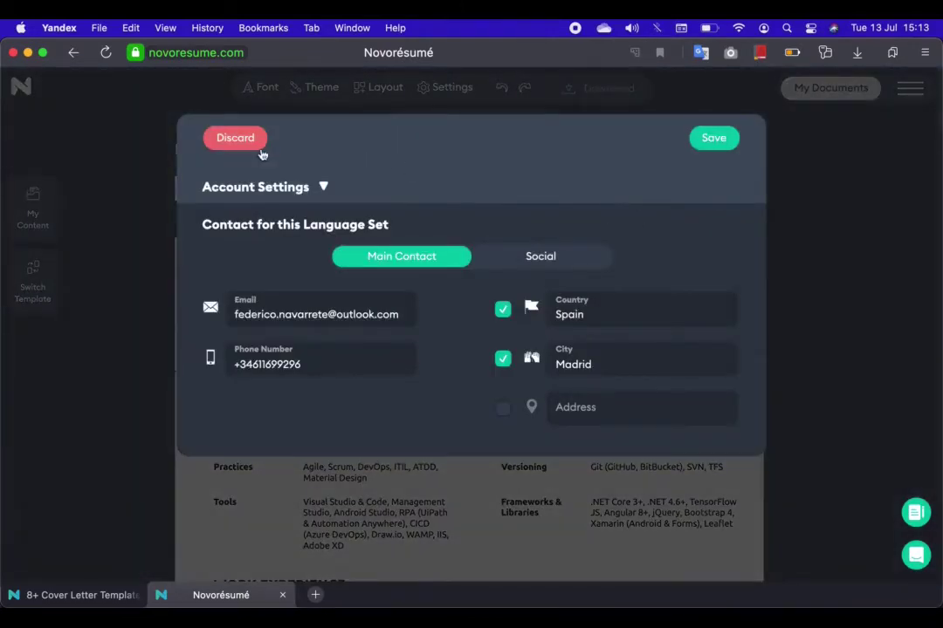
{"action": "left_click", "coordinate": [254, 147]}
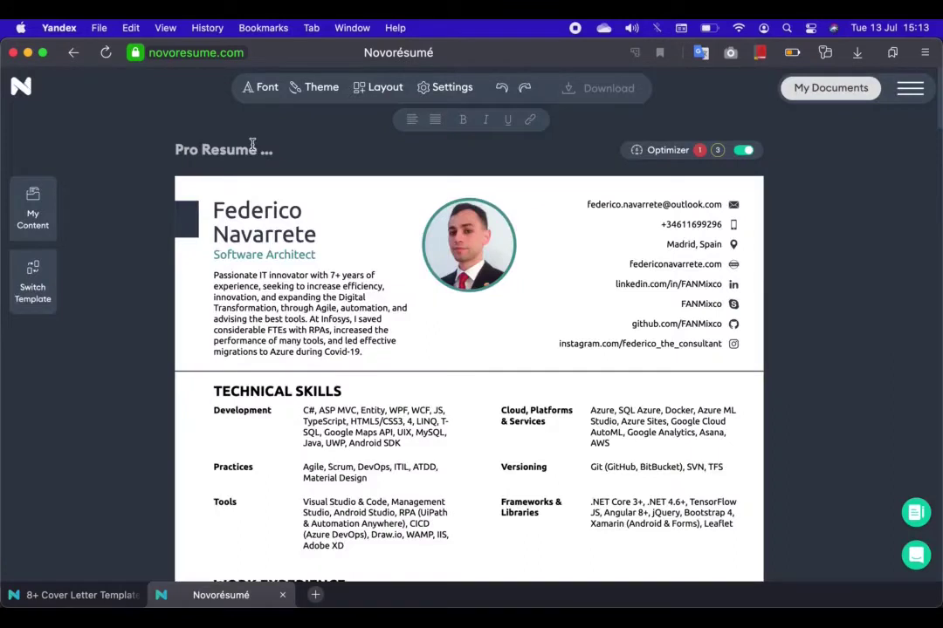
{"action": "left_click", "coordinate": [307, 277]}
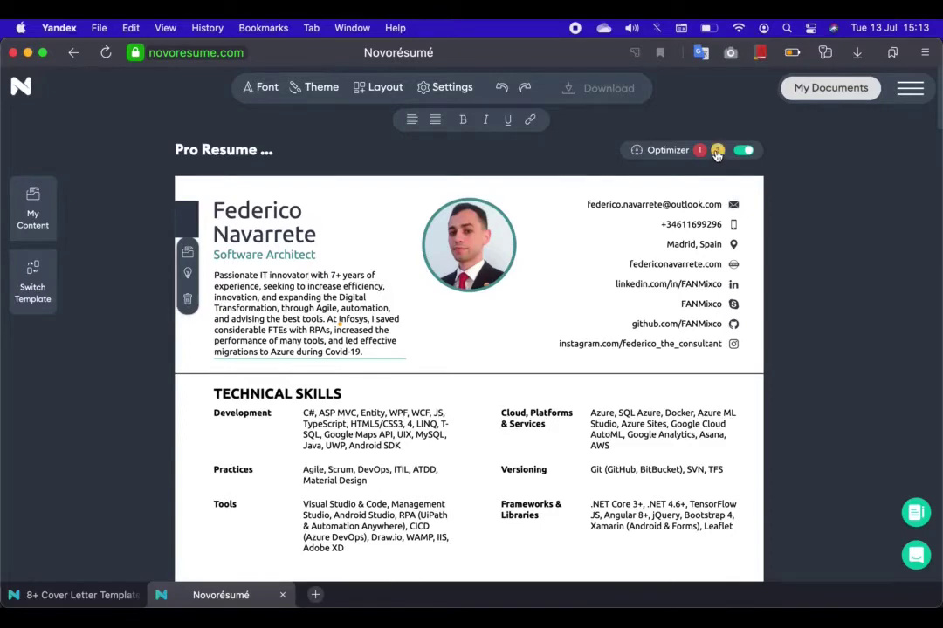
Open the Ericsson and Infosys work entries' edit fields unchanged, then scroll on to page 2
{"action": "left_click", "coordinate": [816, 236]}
{"action": "scroll", "coordinate": [817, 237], "scroll_direction": "down", "scroll_amount": 3}
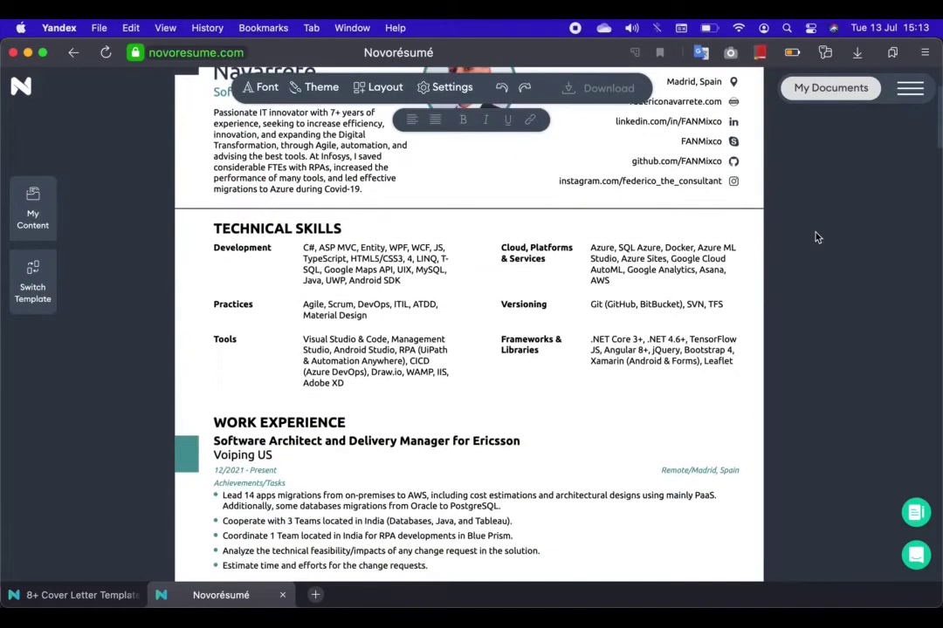
{"action": "scroll", "coordinate": [416, 307], "scroll_direction": "down", "scroll_amount": 3}
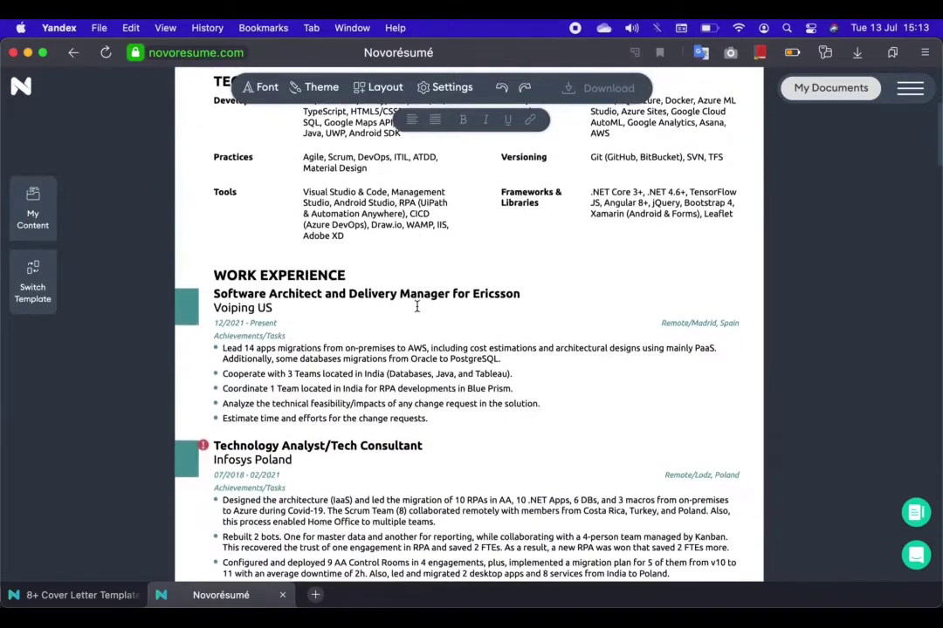
{"action": "left_click", "coordinate": [399, 399]}
{"action": "scroll", "coordinate": [400, 402], "scroll_direction": "down", "scroll_amount": 2}
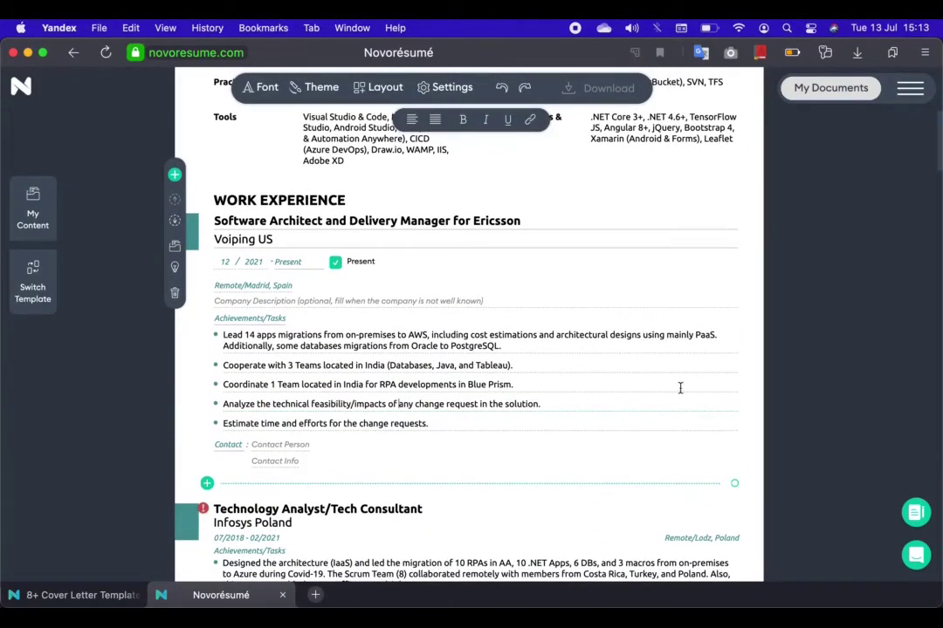
{"action": "left_click", "coordinate": [804, 374]}
{"action": "scroll", "coordinate": [804, 374], "scroll_direction": "down", "scroll_amount": 2}
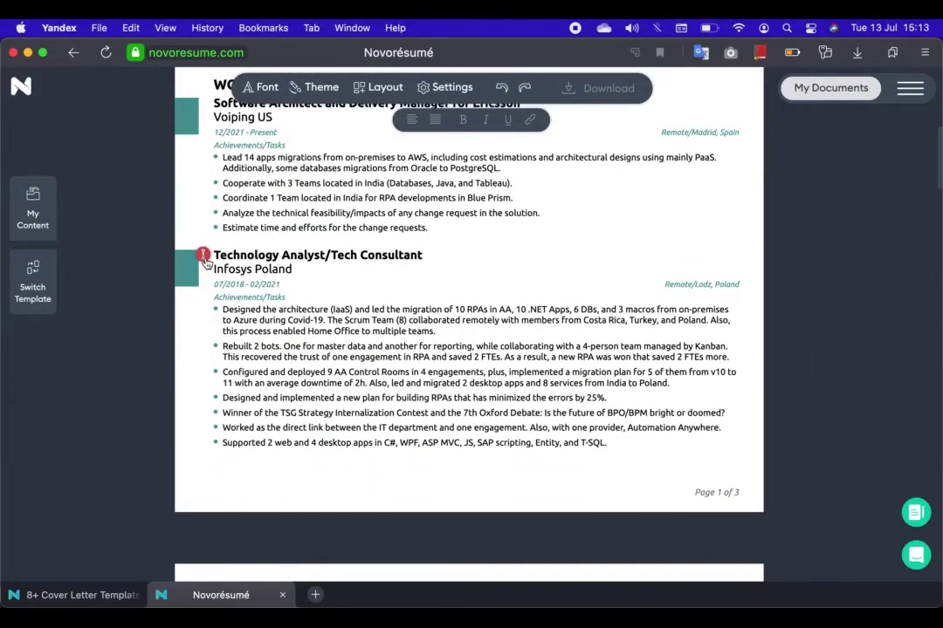
{"action": "left_click", "coordinate": [271, 306]}
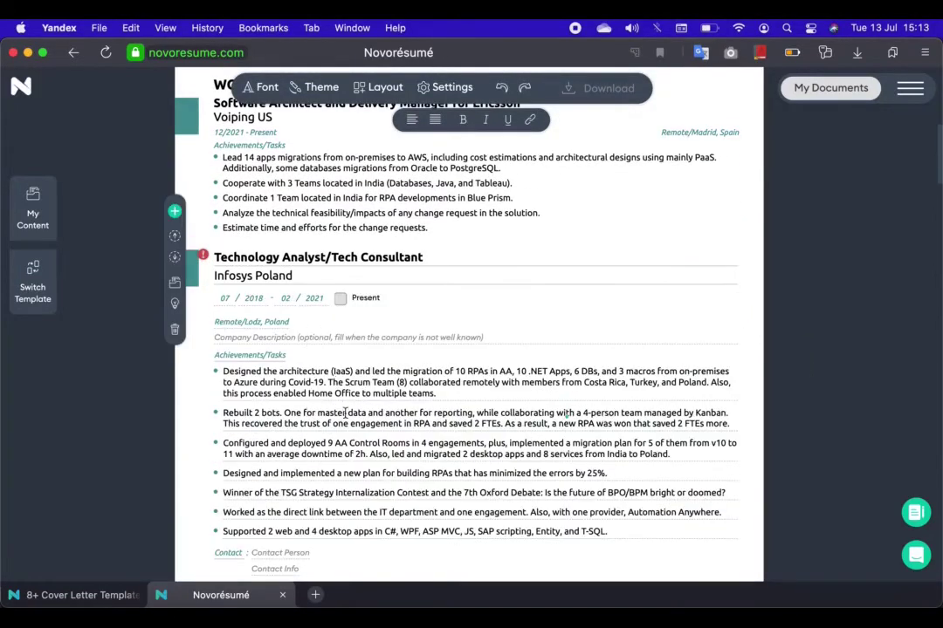
{"action": "scroll", "coordinate": [347, 421], "scroll_direction": "down", "scroll_amount": 1}
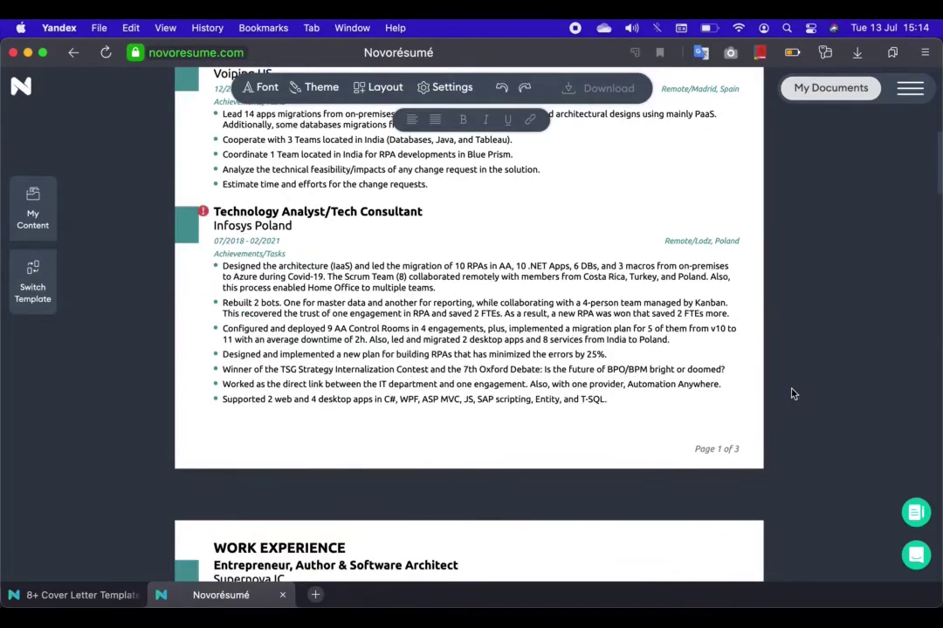
{"action": "scroll", "coordinate": [791, 394], "scroll_direction": "down", "scroll_amount": 5}
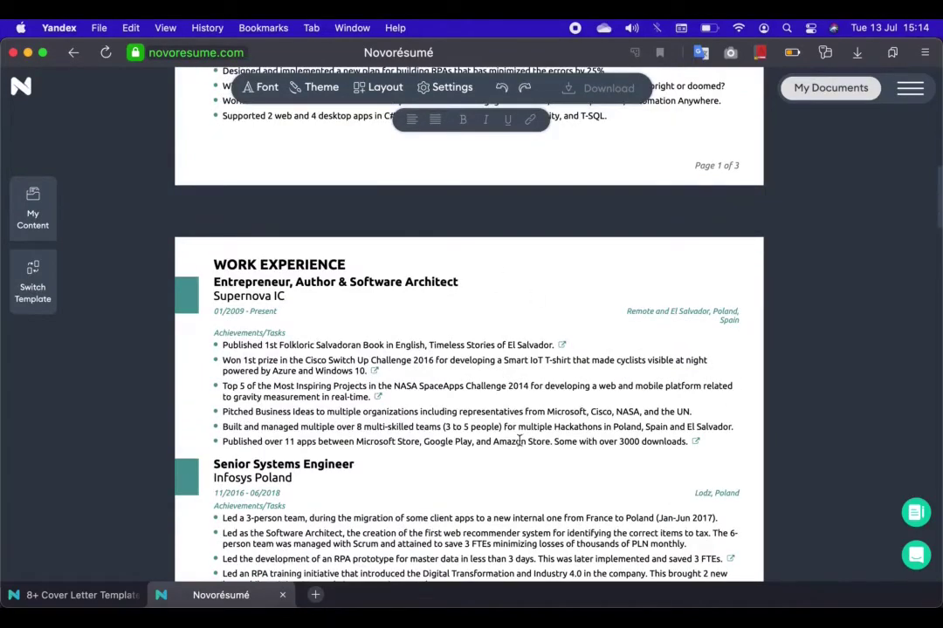
Open the Area Director and Mentor volunteer entries' edit fields, then close them unchanged
{"action": "scroll", "coordinate": [524, 427], "scroll_direction": "down", "scroll_amount": 5}
{"action": "scroll", "coordinate": [501, 436], "scroll_direction": "down", "scroll_amount": 3}
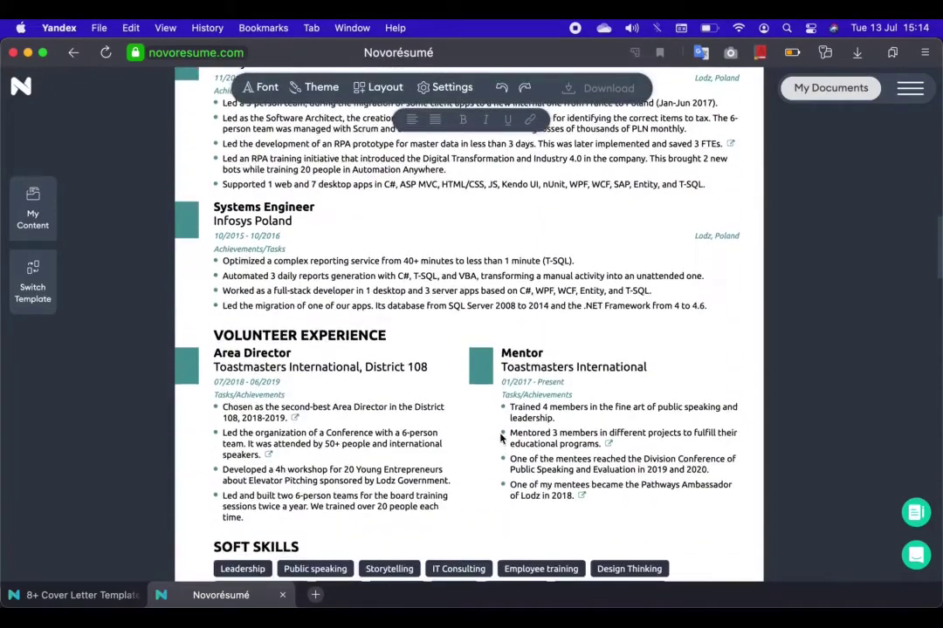
{"action": "left_click", "coordinate": [334, 422]}
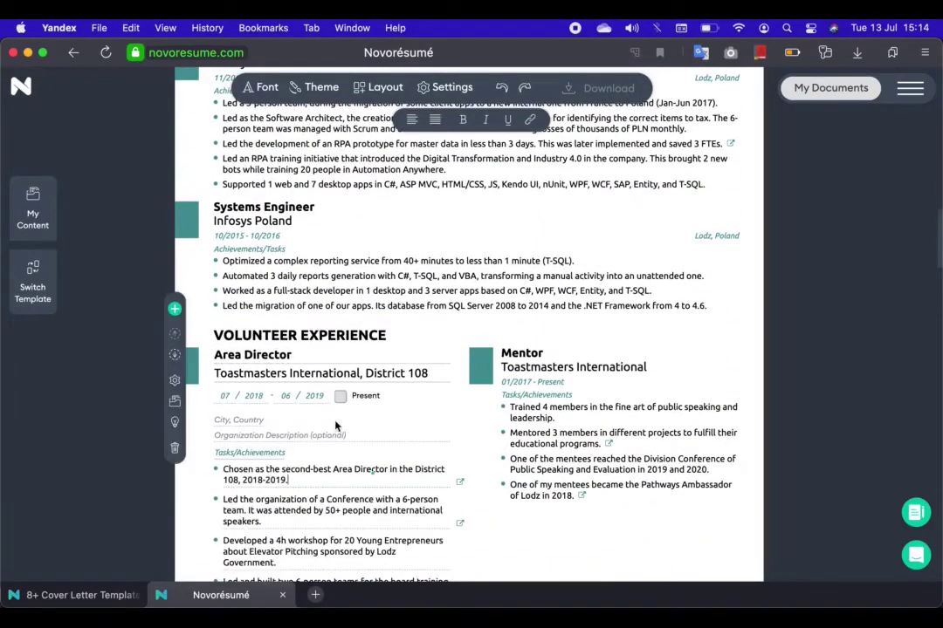
{"action": "left_click", "coordinate": [562, 433]}
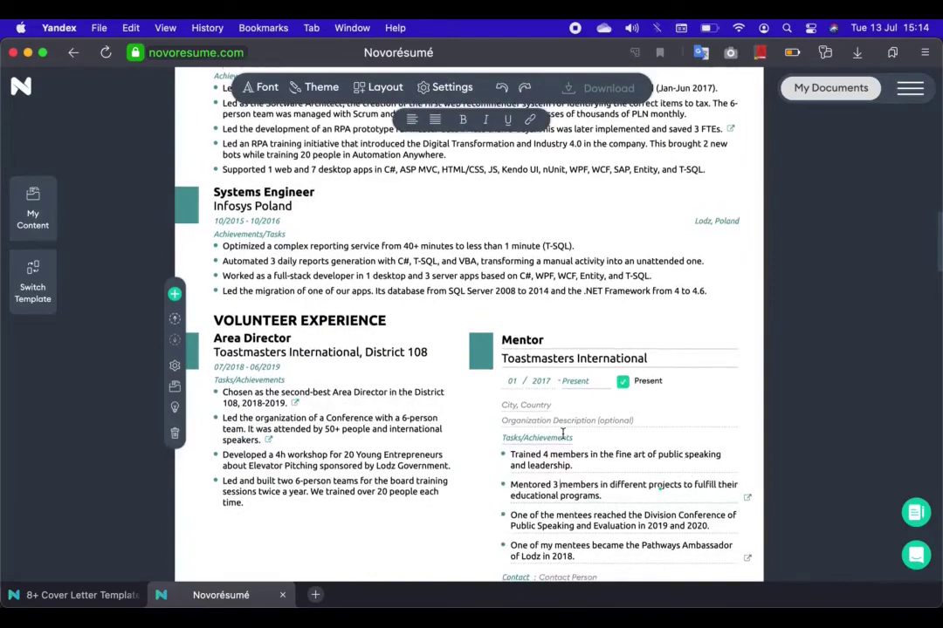
{"action": "left_click", "coordinate": [800, 394]}
Inspect the Interests and References sections, then return to the Work Experience section
{"action": "scroll", "coordinate": [799, 393], "scroll_direction": "down", "scroll_amount": 5}
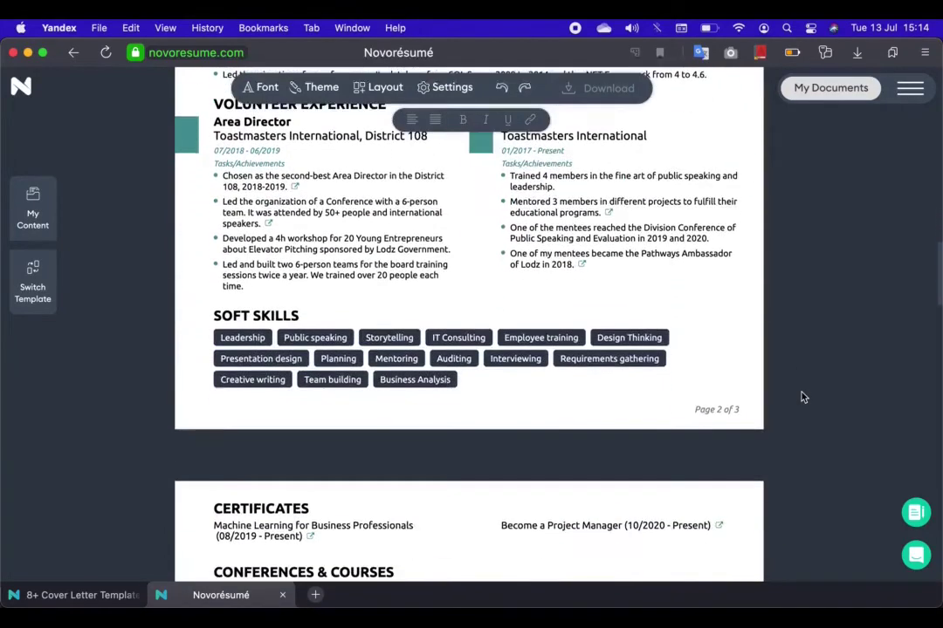
{"action": "scroll", "coordinate": [431, 336], "scroll_direction": "down", "scroll_amount": 6}
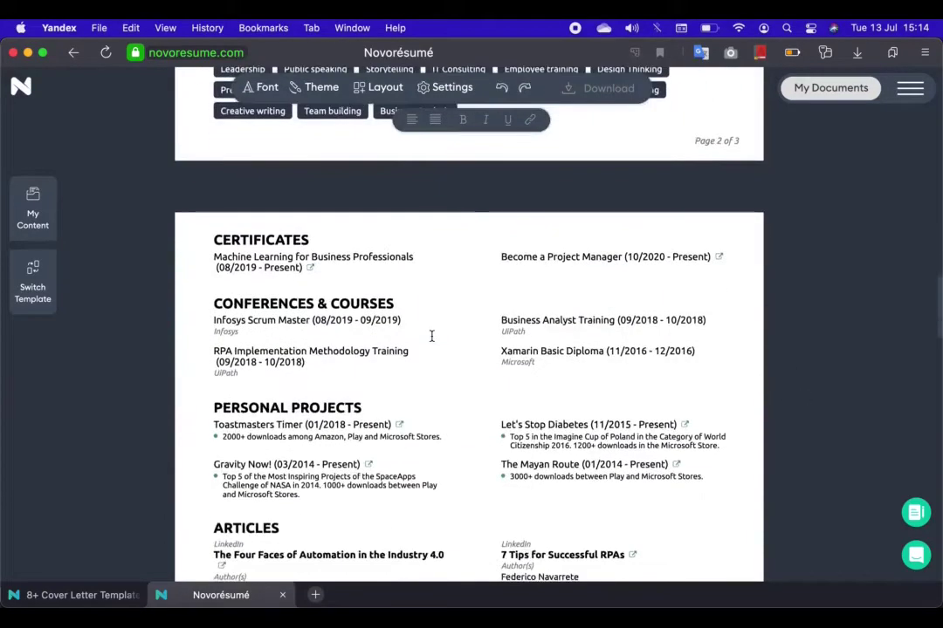
{"action": "scroll", "coordinate": [407, 287], "scroll_direction": "down", "scroll_amount": 2}
{"action": "scroll", "coordinate": [406, 286], "scroll_direction": "down", "scroll_amount": 3}
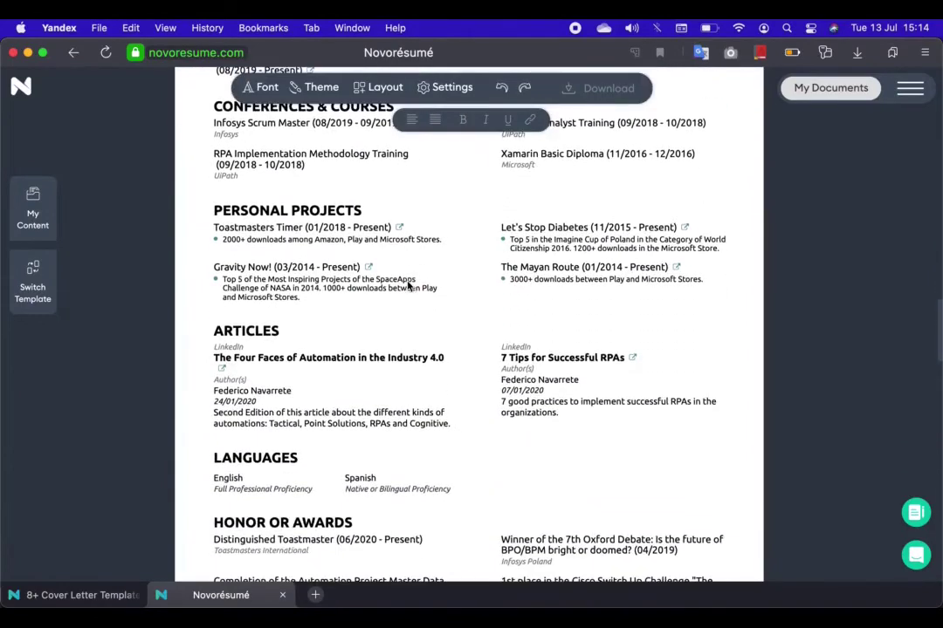
{"action": "scroll", "coordinate": [373, 288], "scroll_direction": "down", "scroll_amount": 4}
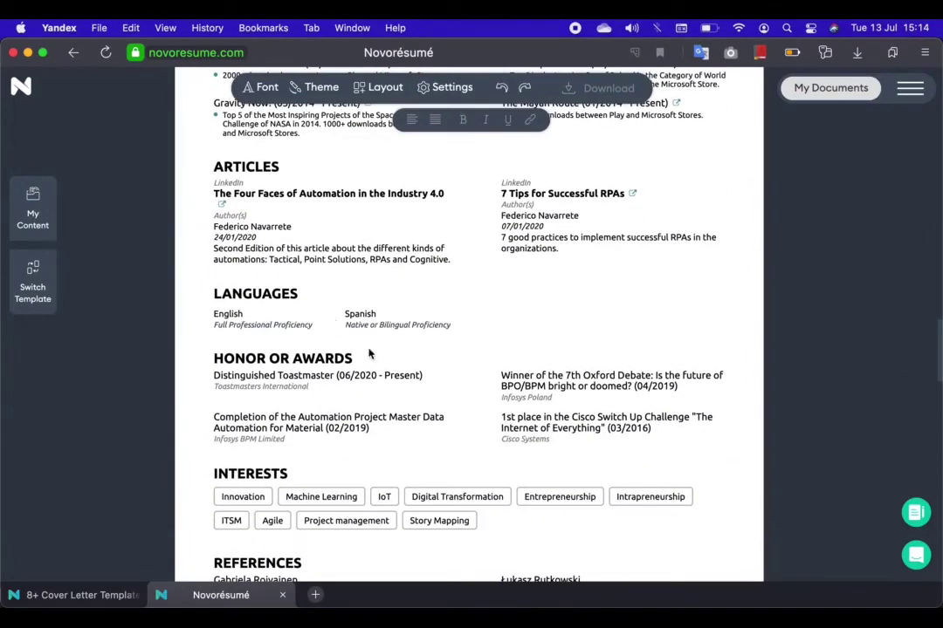
{"action": "scroll", "coordinate": [394, 381], "scroll_direction": "down", "scroll_amount": 3}
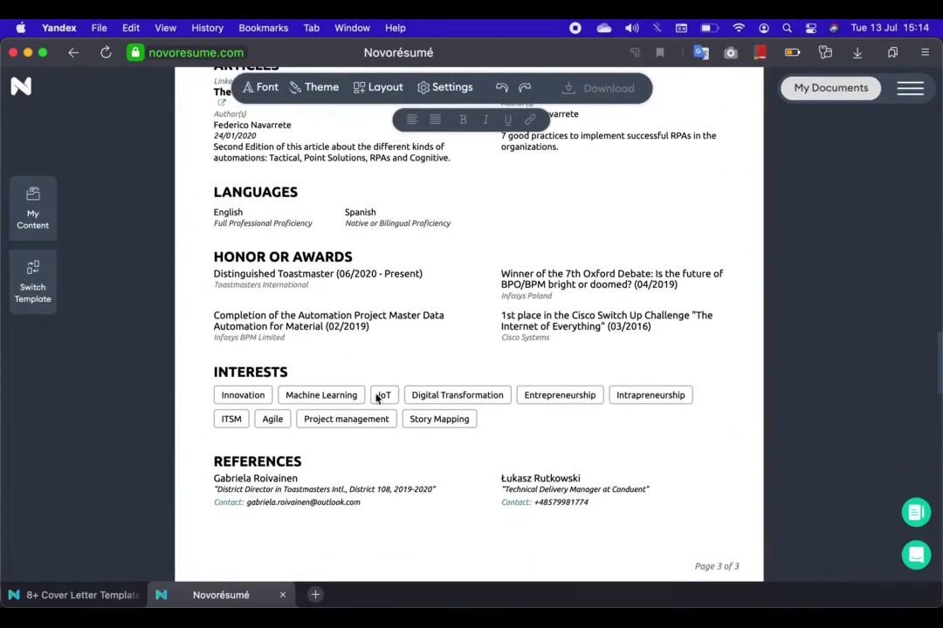
{"action": "left_click", "coordinate": [346, 394]}
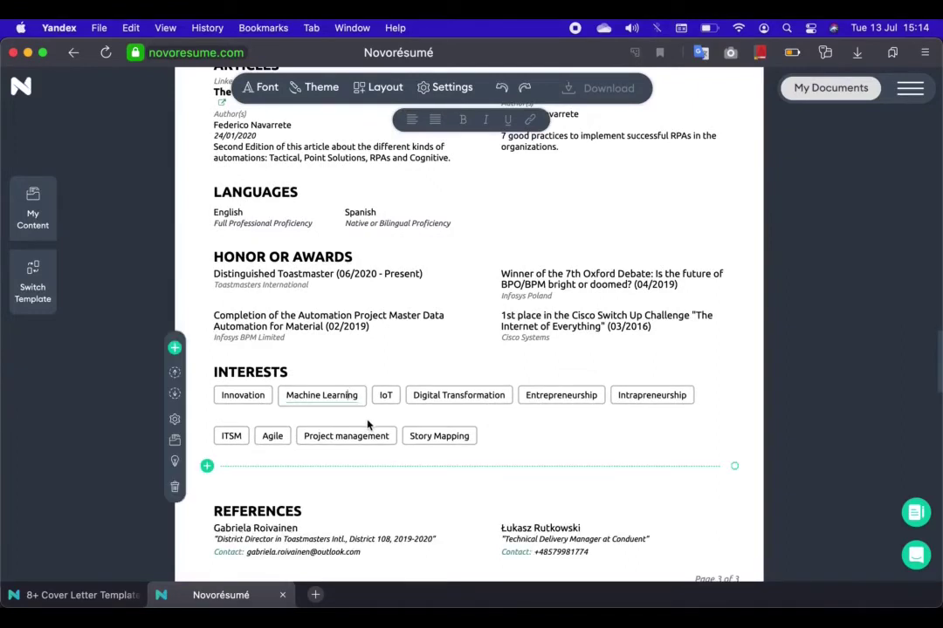
{"action": "left_click", "coordinate": [342, 536]}
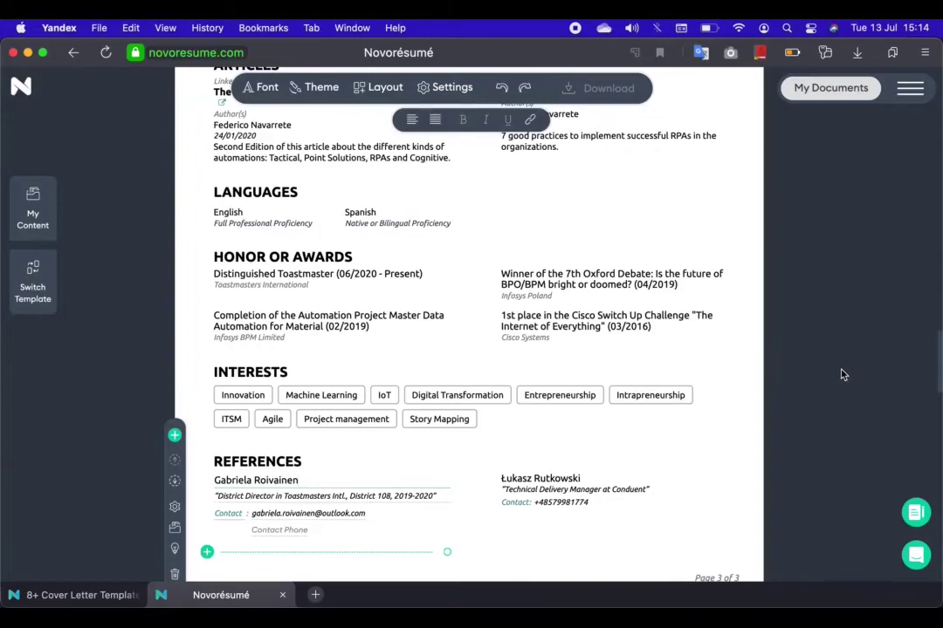
{"action": "scroll", "coordinate": [842, 374], "scroll_direction": "up", "scroll_amount": 20}
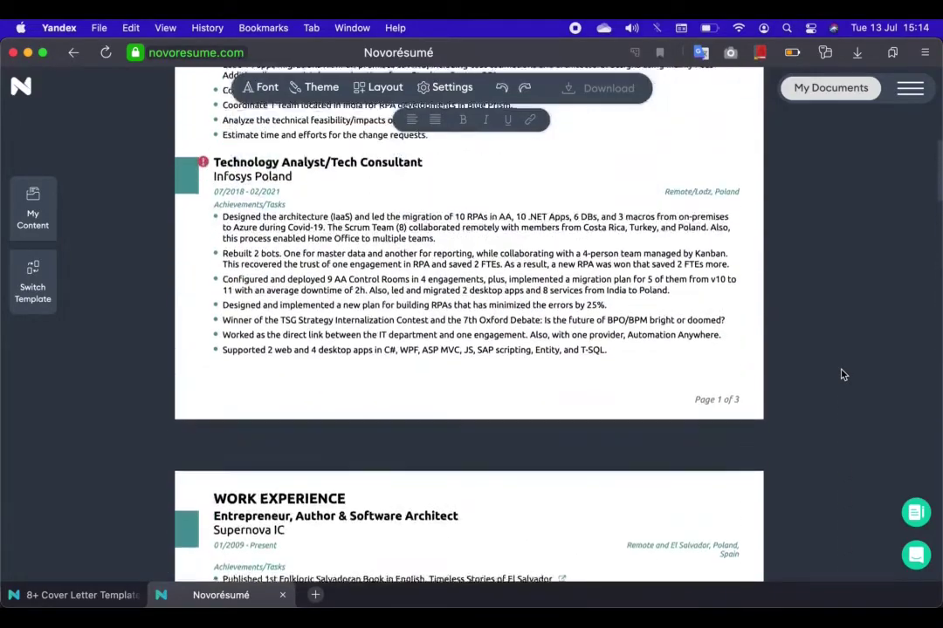
{"action": "scroll", "coordinate": [843, 374], "scroll_direction": "up", "scroll_amount": 10}
{"action": "scroll", "coordinate": [838, 344], "scroll_direction": "down", "scroll_amount": 3}
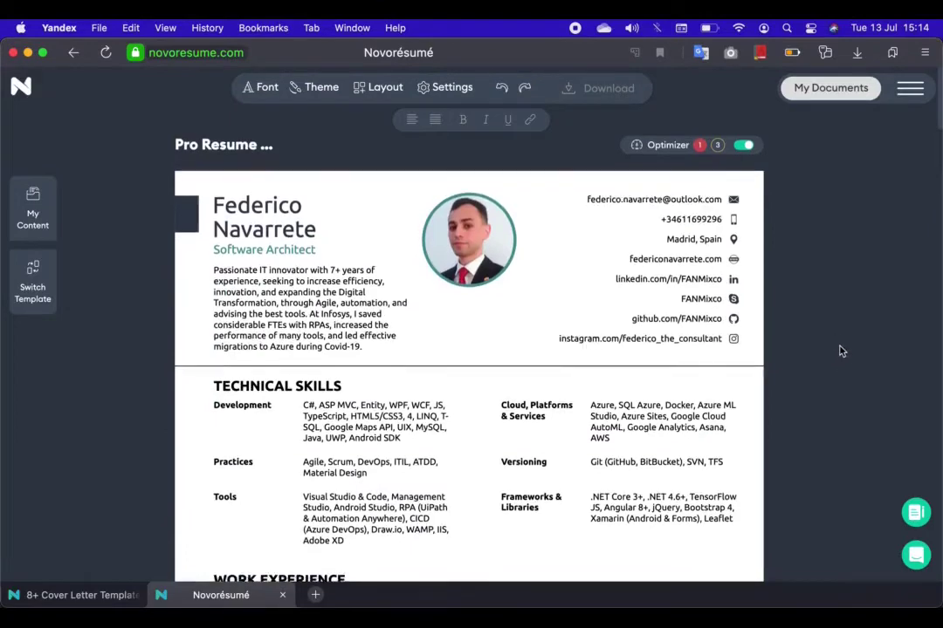
{"action": "scroll", "coordinate": [840, 350], "scroll_direction": "down", "scroll_amount": 10}
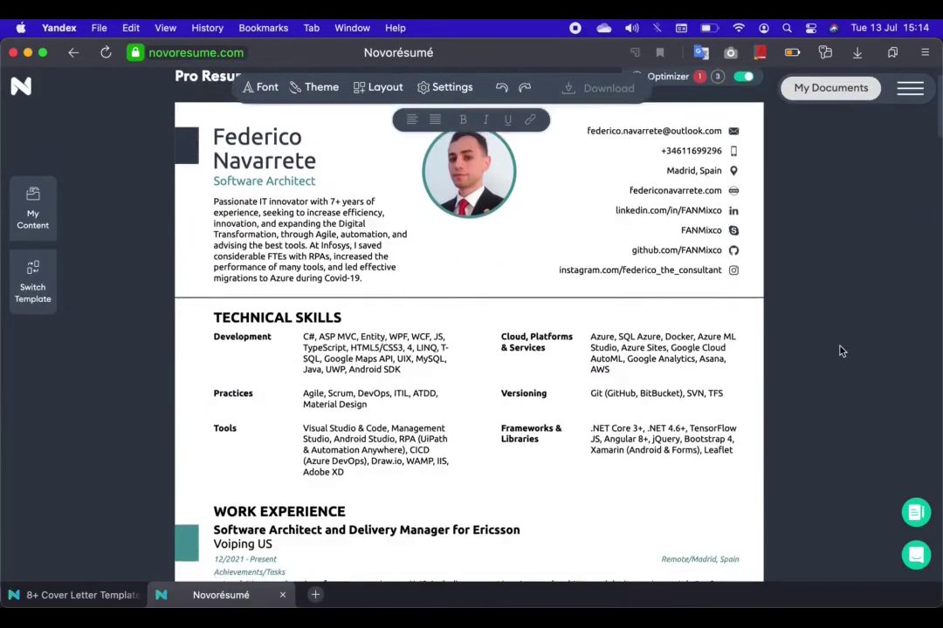
{"action": "scroll", "coordinate": [841, 350], "scroll_direction": "down", "scroll_amount": 3}
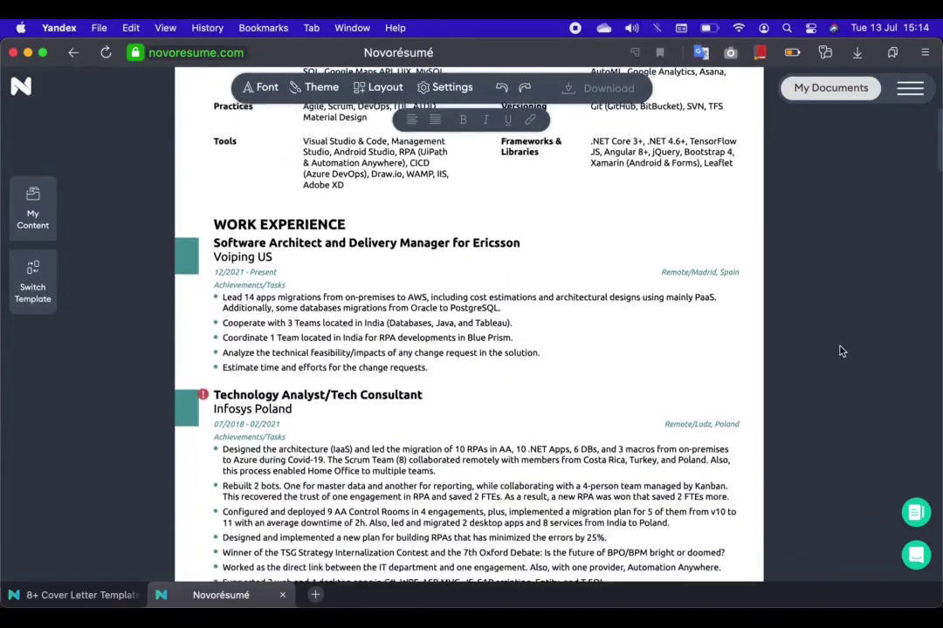